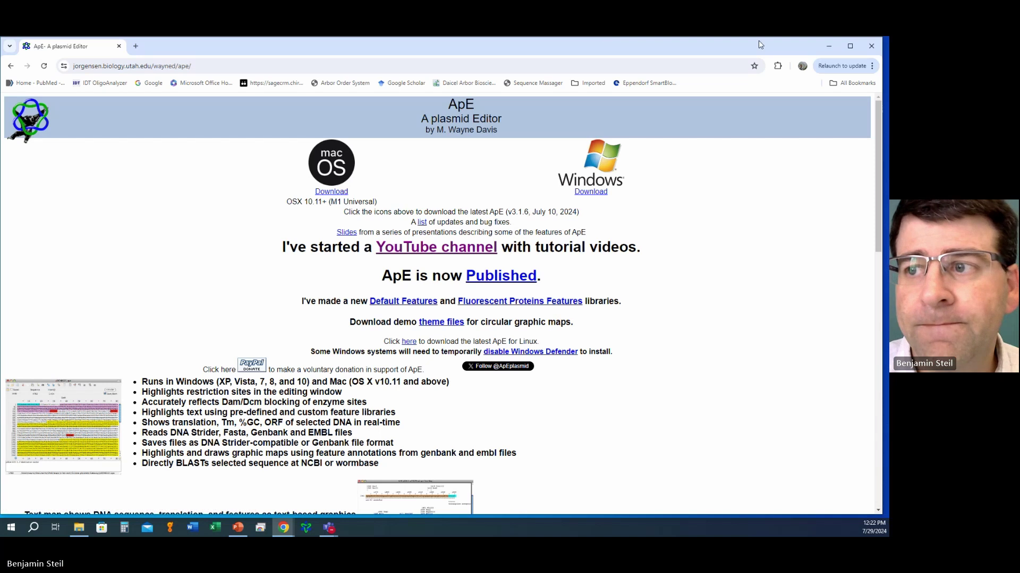
- Minimize the browser, switch to ApE and maximize its new DNA window
{"action": "left_click", "coordinate": [829, 46]}
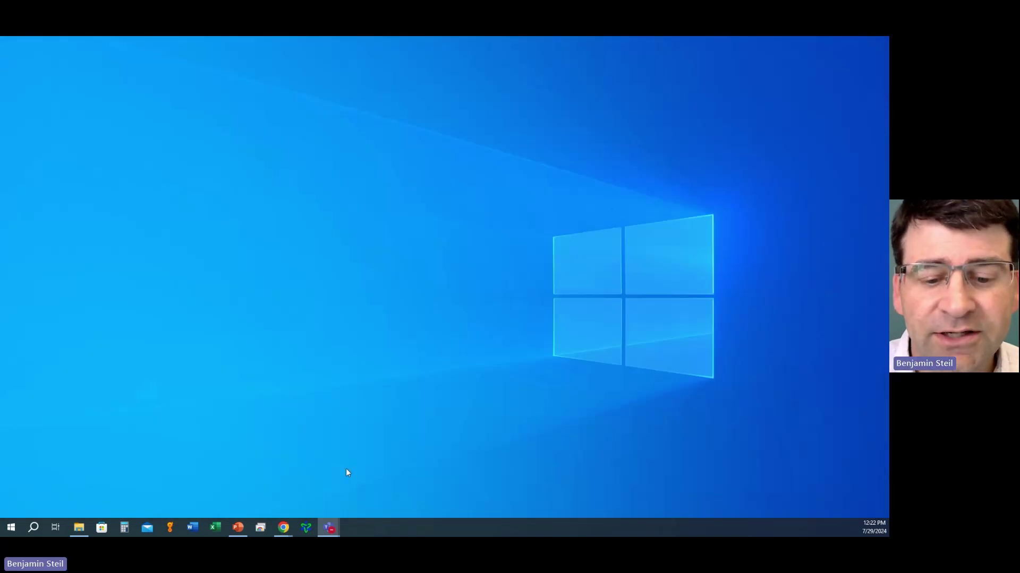
{"action": "left_click", "coordinate": [305, 527]}
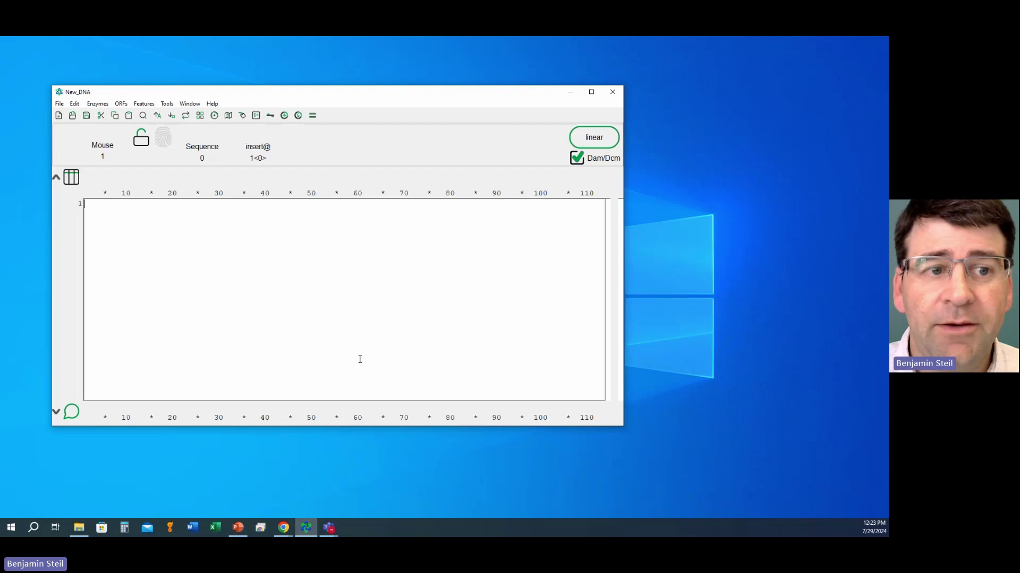
{"action": "left_click", "coordinate": [591, 92]}
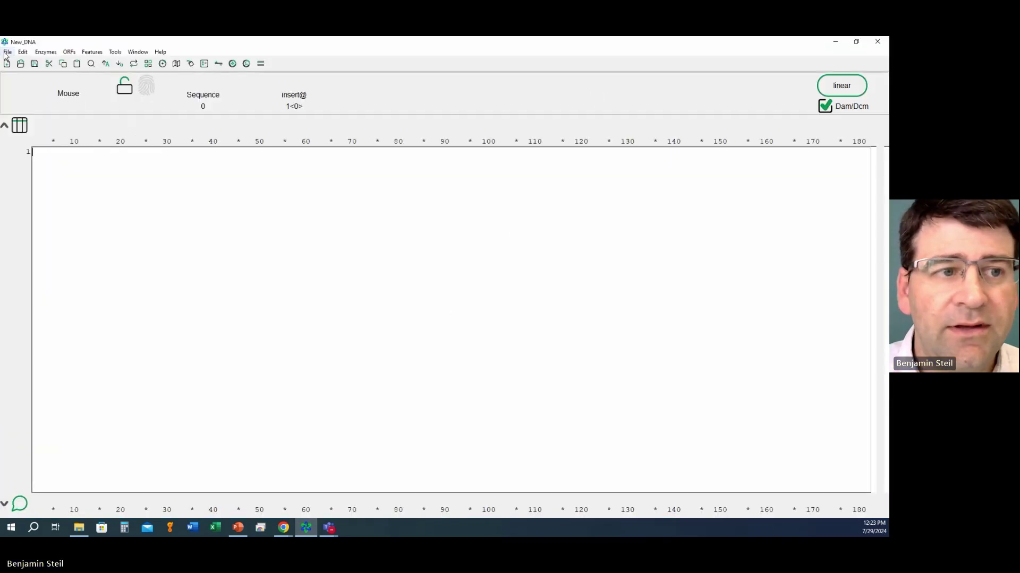
- Open the recent file T7_deGFP.gb from the desktop and maximize its window
{"action": "left_click", "coordinate": [8, 52]}
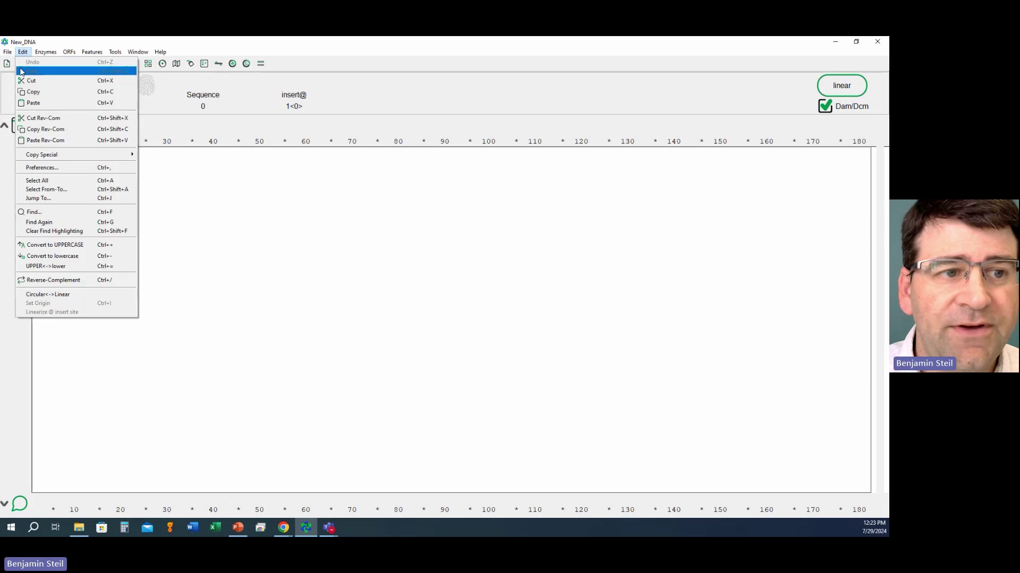
{"action": "mouse_move", "coordinate": [15, 84]}
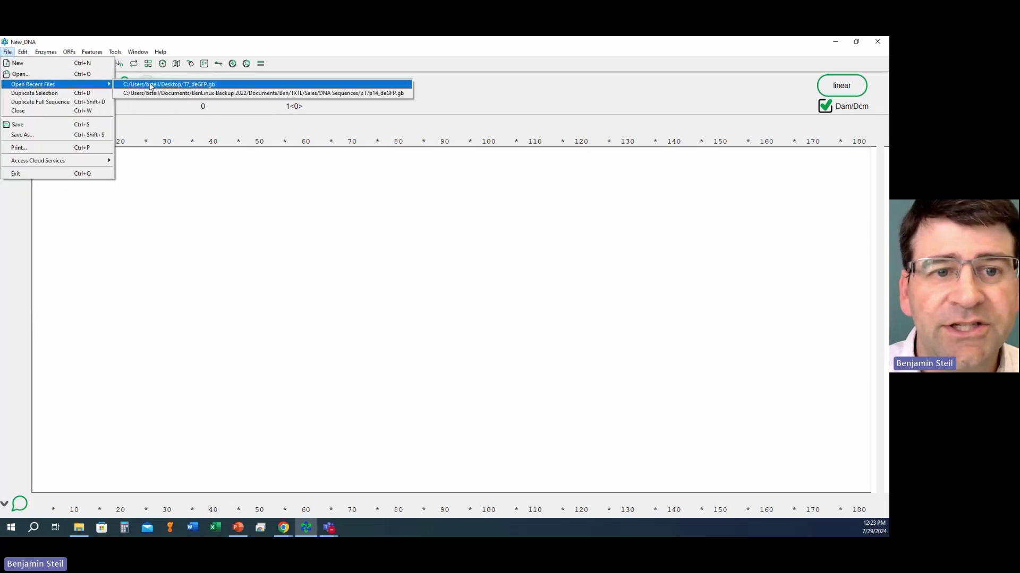
{"action": "left_click", "coordinate": [205, 84]}
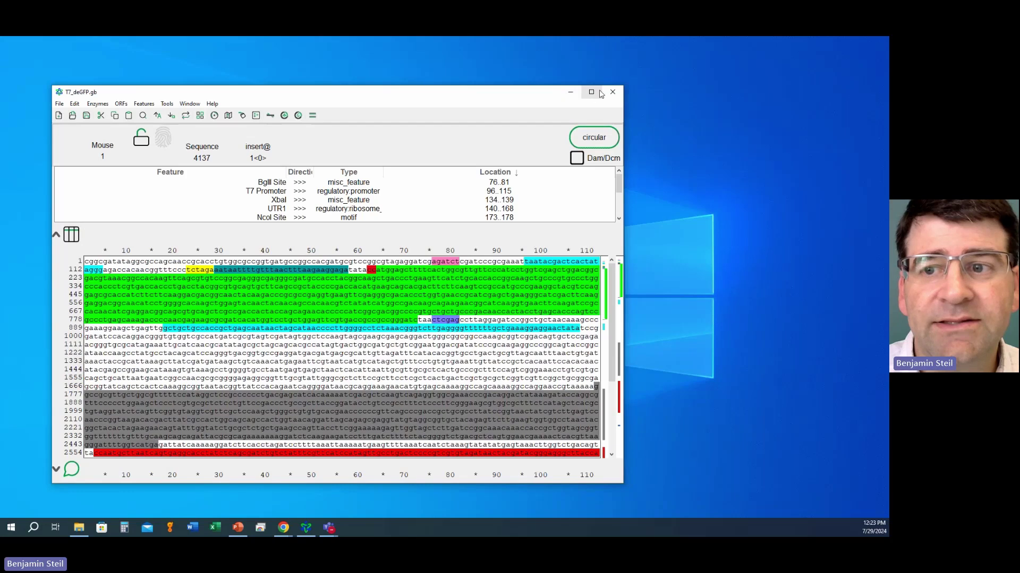
{"action": "left_click", "coordinate": [591, 93]}
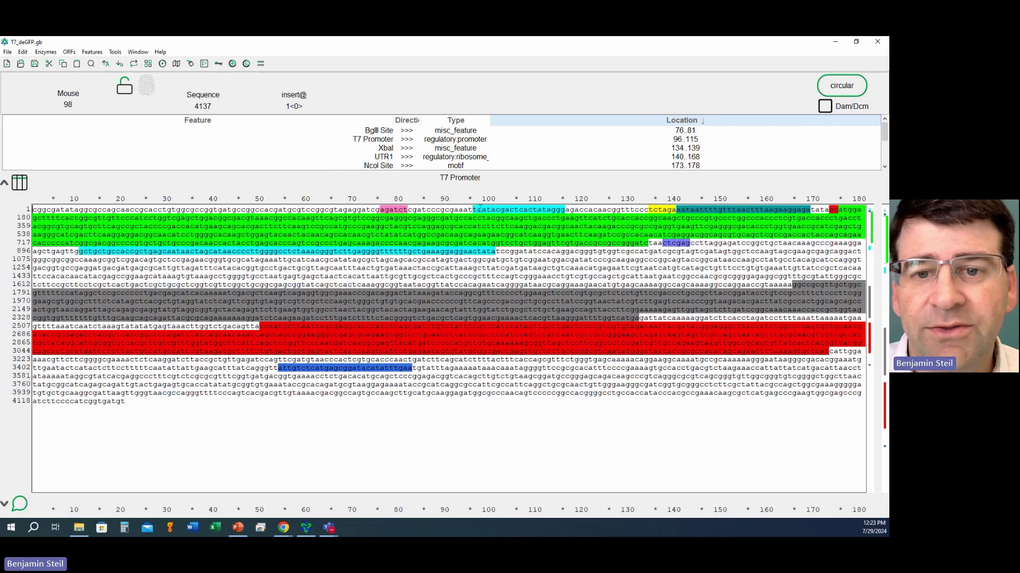
- Highlight the BglII Site, T7 Promoter, T7 terminator and UTR1 features in the sequence from the feature list
{"action": "left_click", "coordinate": [393, 133]}
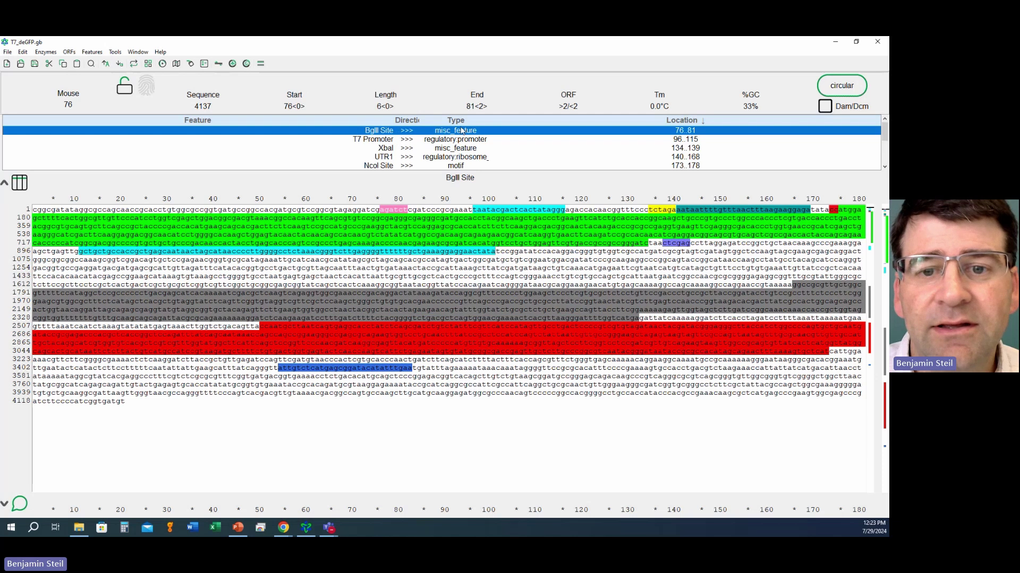
{"action": "left_click", "coordinate": [387, 140]}
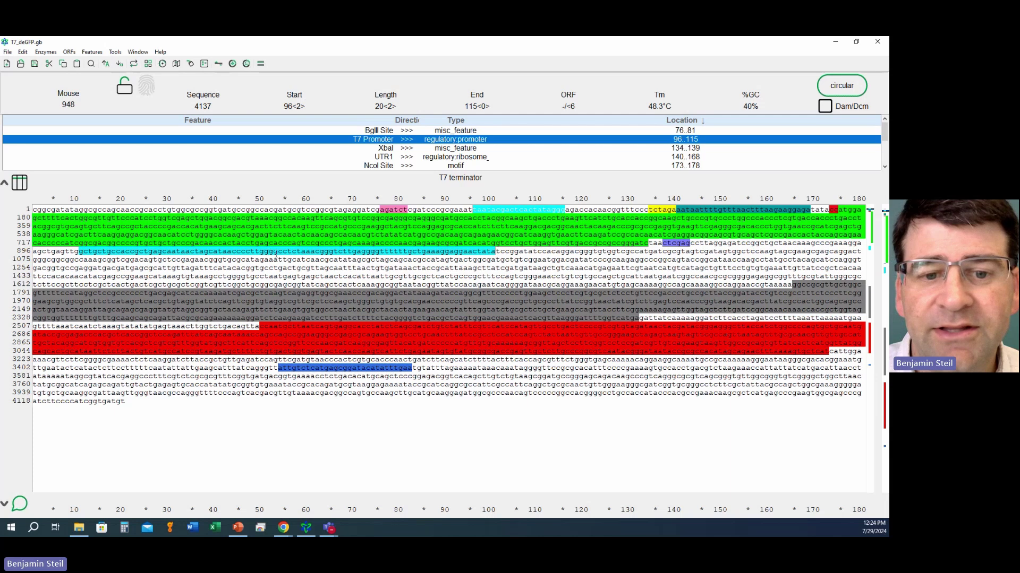
{"action": "scroll", "coordinate": [481, 160], "scroll_direction": "down", "scroll_amount": 2}
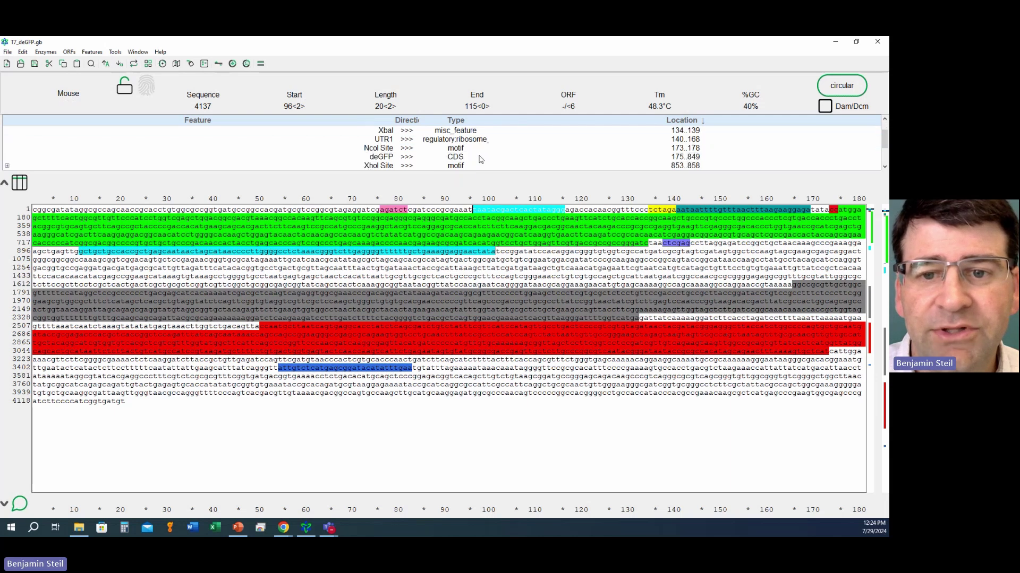
{"action": "scroll", "coordinate": [480, 160], "scroll_direction": "down", "scroll_amount": 2}
{"action": "left_click", "coordinate": [479, 157]}
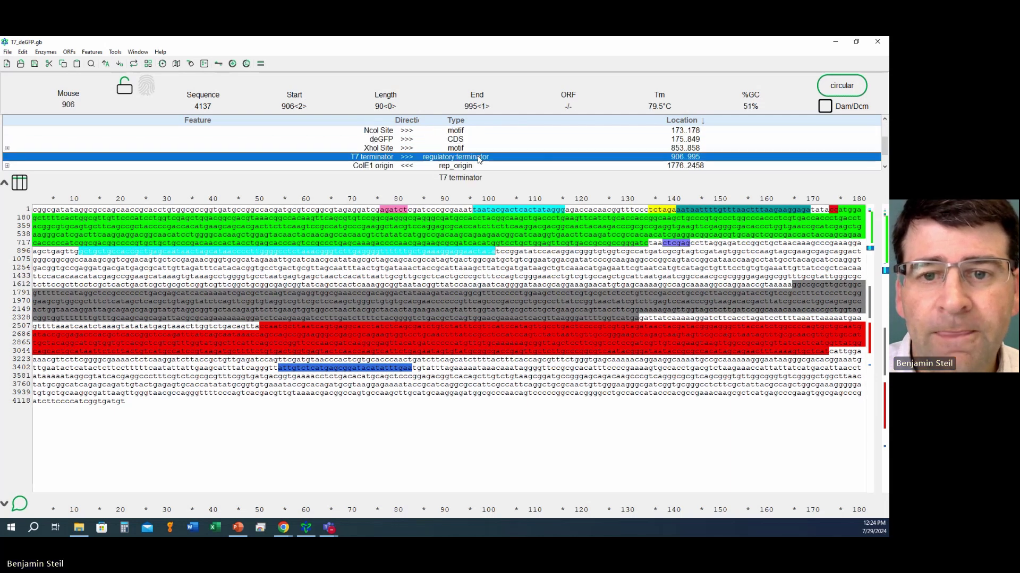
{"action": "scroll", "coordinate": [479, 160], "scroll_direction": "up", "scroll_amount": 4}
{"action": "left_click", "coordinate": [444, 141]}
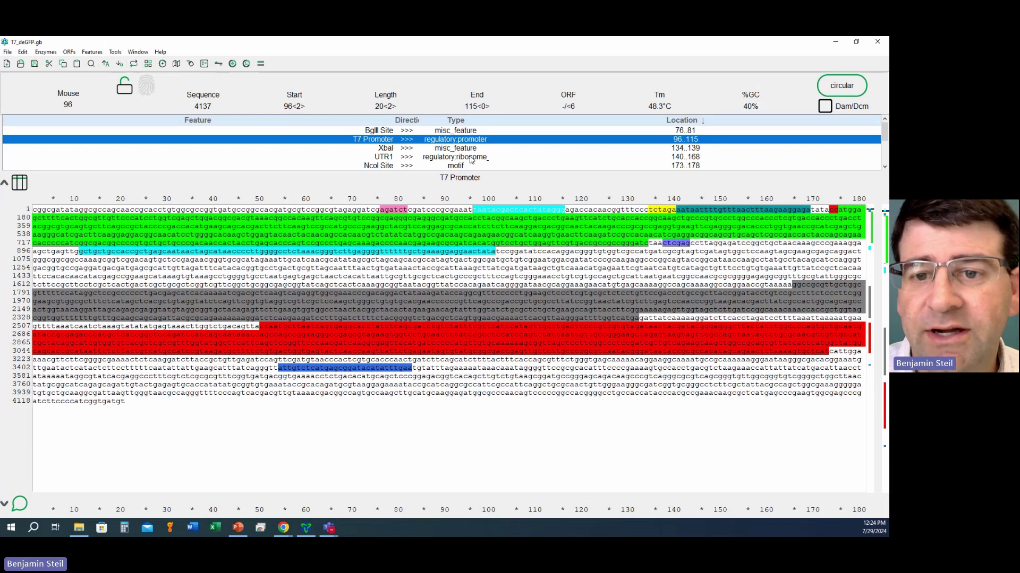
{"action": "left_click", "coordinate": [472, 158]}
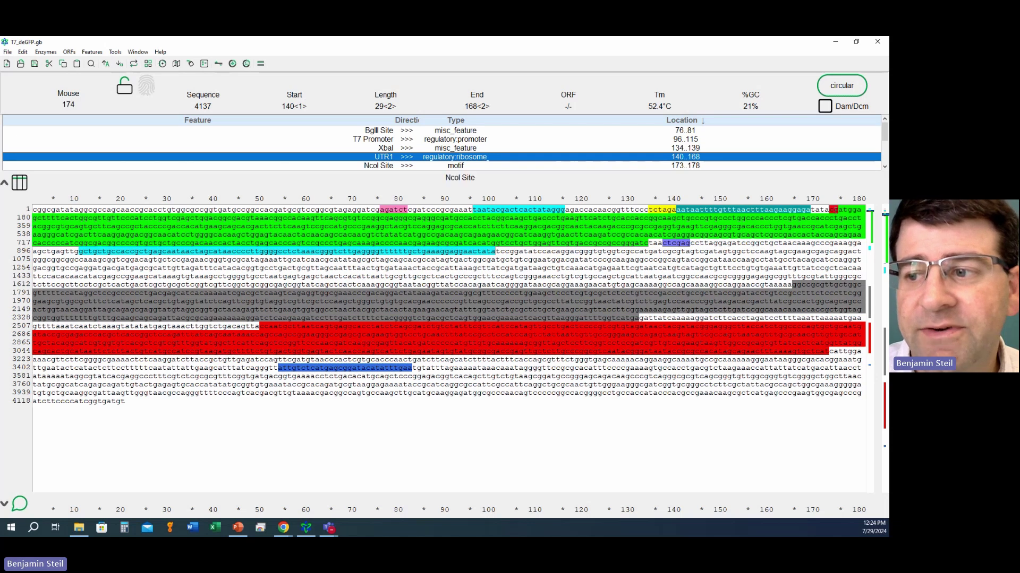
- Select in turn bases 169–176 following UTR1, the deGFP coding sequence at 175–849, and the taa stop codon at 850–852
{"action": "left_click_drag", "start_coordinate": [811, 210], "coordinate": [848, 211]}
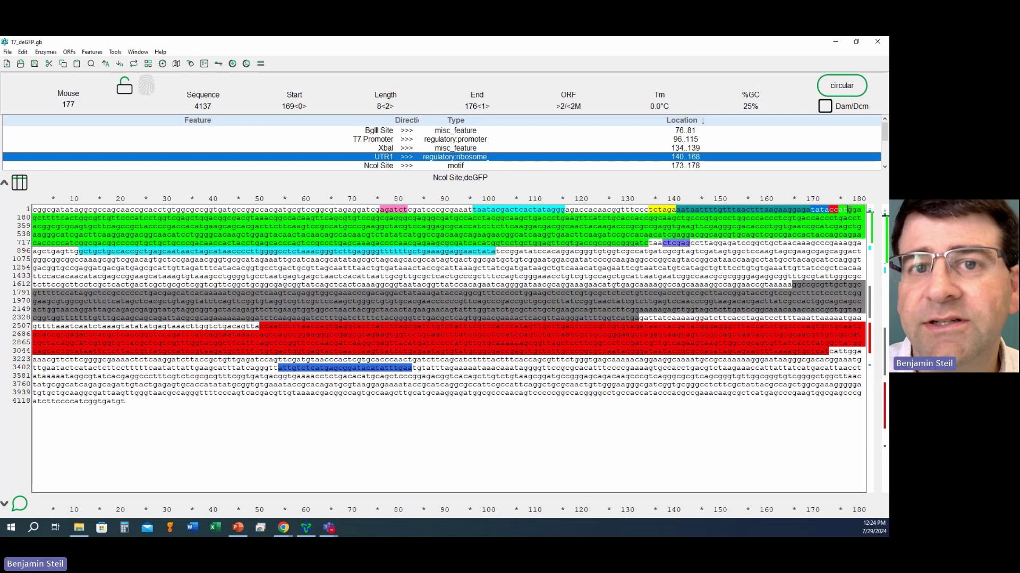
{"action": "left_click_drag", "start_coordinate": [842, 210], "coordinate": [650, 243]}
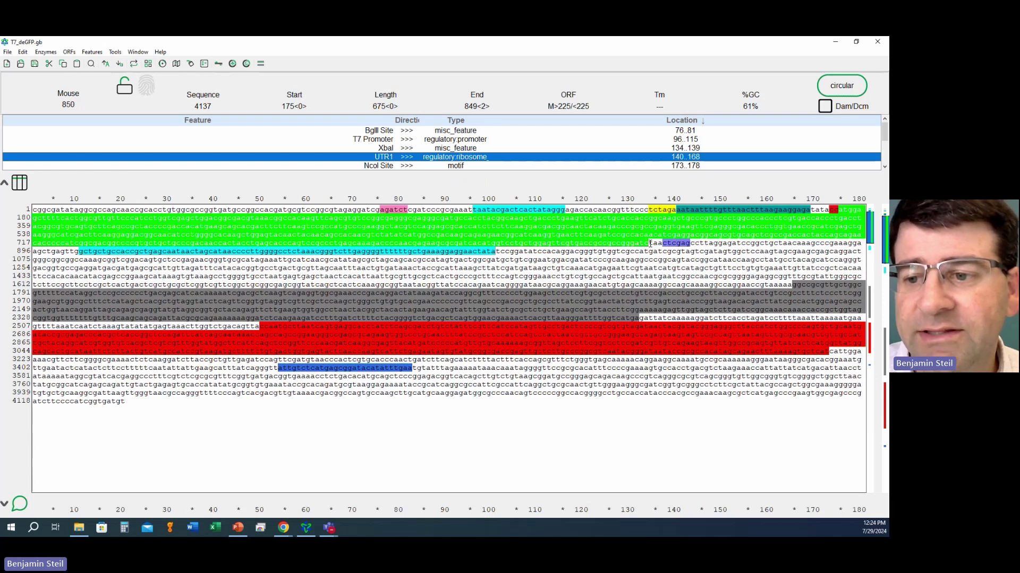
{"action": "left_click_drag", "start_coordinate": [650, 243], "coordinate": [661, 244]}
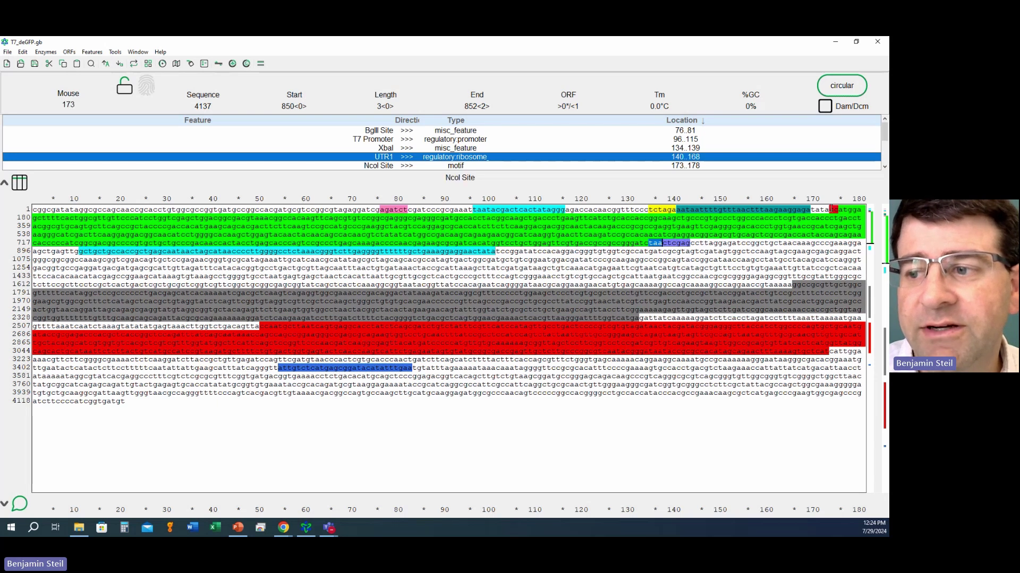
- Examine the NcoI site at bases 173–178 and the deGFP coding sequence at 175–849 by selecting each in the sequence
{"action": "left_click_drag", "start_coordinate": [828, 211], "coordinate": [856, 210]}
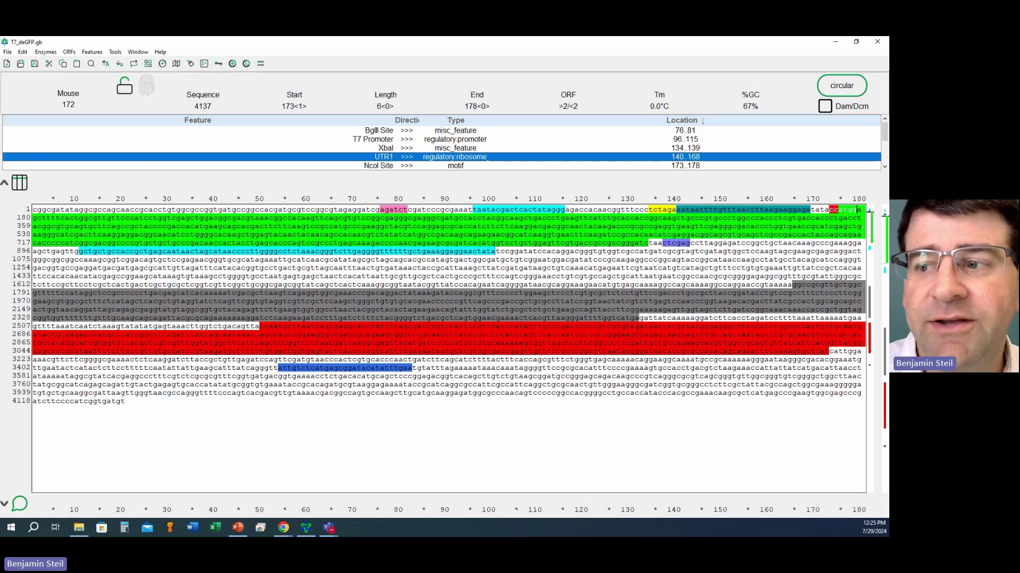
{"action": "left_click", "coordinate": [828, 226]}
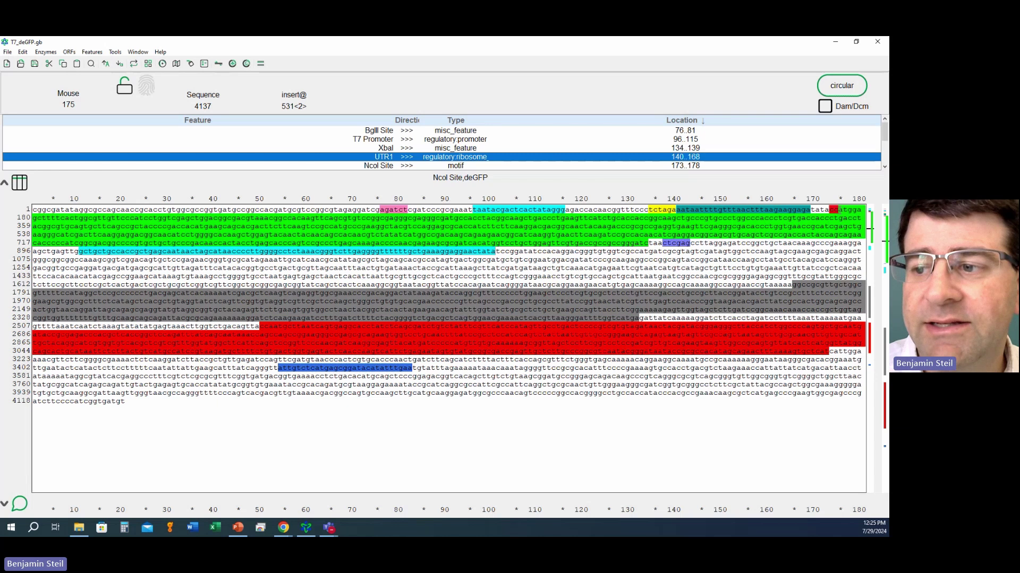
{"action": "left_click_drag", "start_coordinate": [841, 211], "coordinate": [645, 243]}
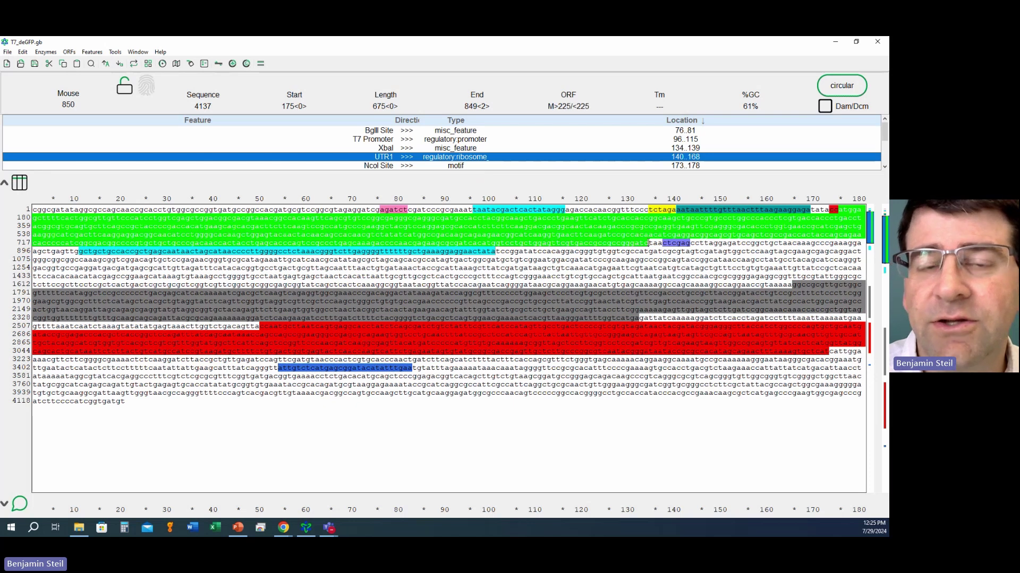
{"action": "left_click", "coordinate": [829, 210]}
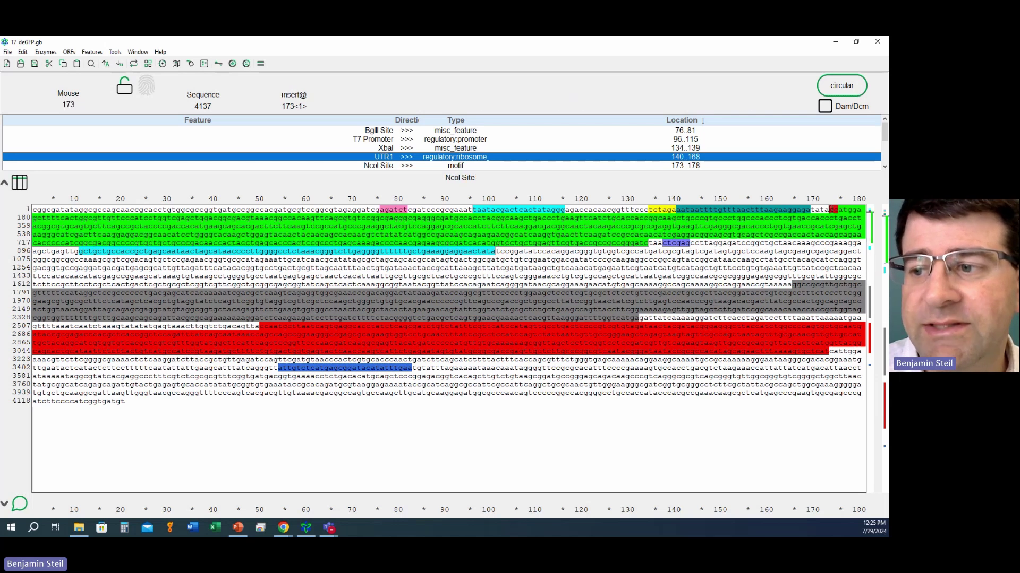
{"action": "left_click_drag", "start_coordinate": [829, 210], "coordinate": [854, 210]}
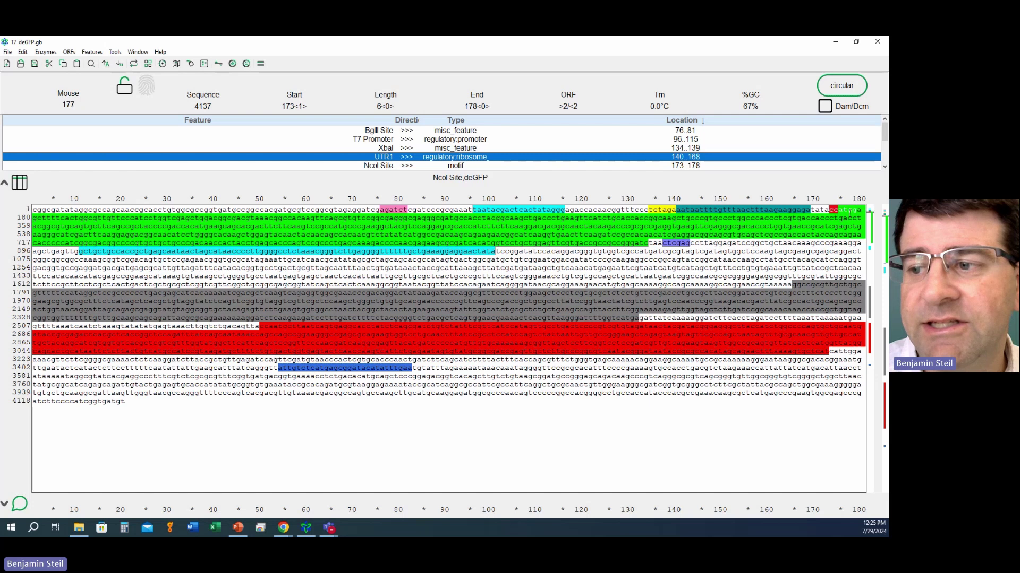
{"action": "left_click", "coordinate": [777, 235]}
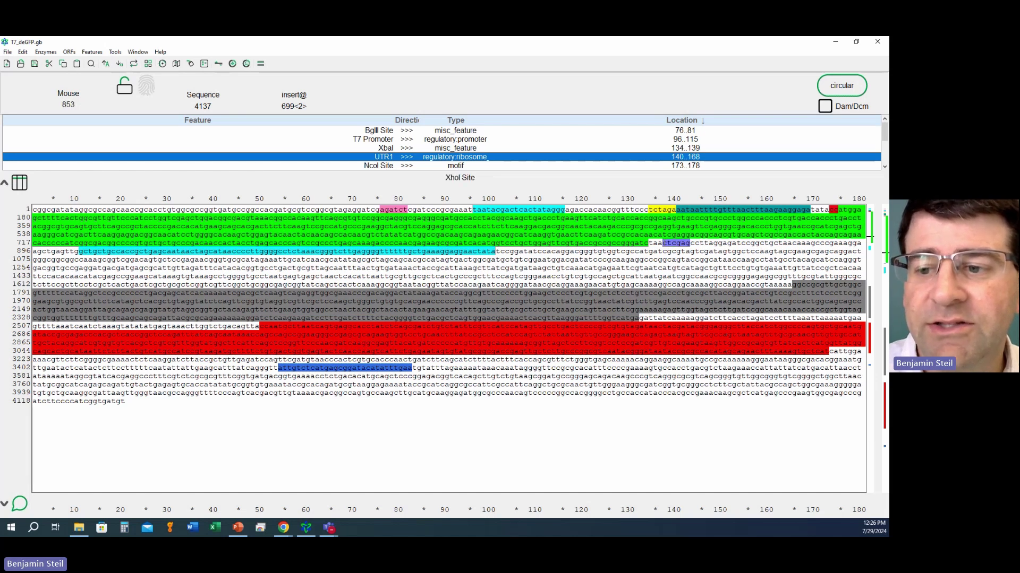
- Select the XhoI site at bases 853–858 and the AmpR region at bases 2556–3215, and clear the selection
{"action": "left_click_drag", "start_coordinate": [662, 243], "coordinate": [689, 244]}
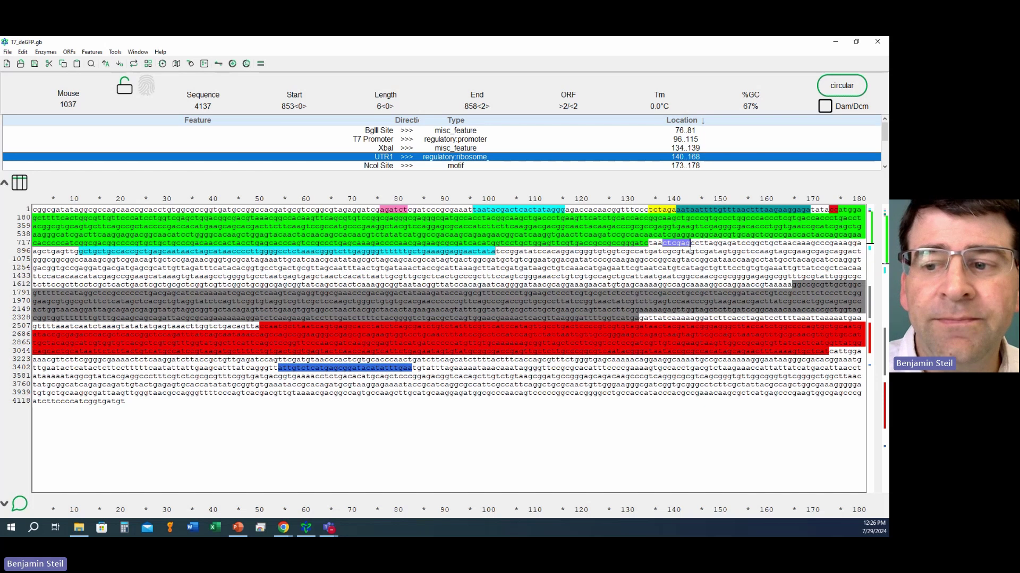
{"action": "left_click", "coordinate": [560, 301]}
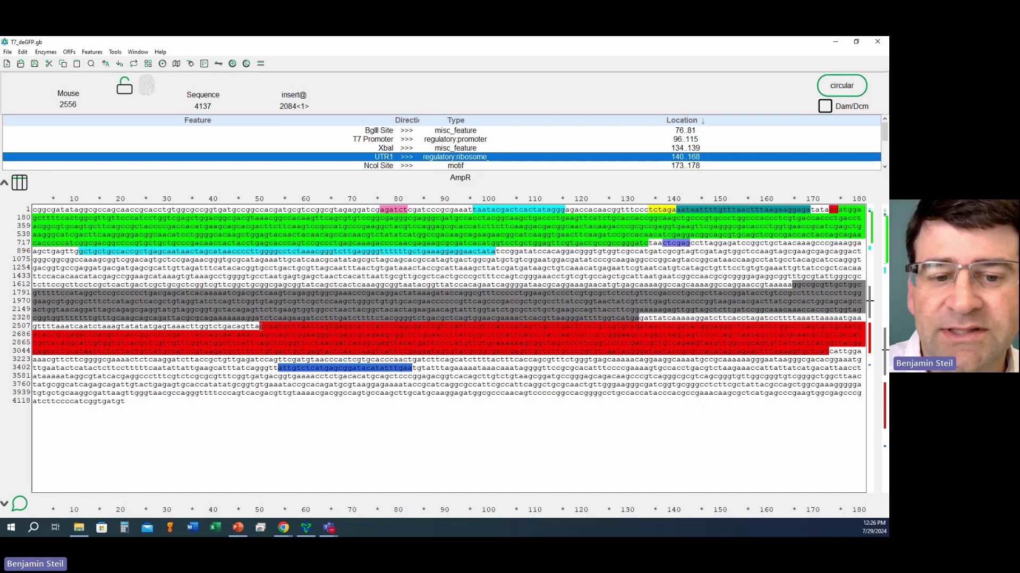
{"action": "left_click_drag", "start_coordinate": [260, 326], "coordinate": [830, 355]}
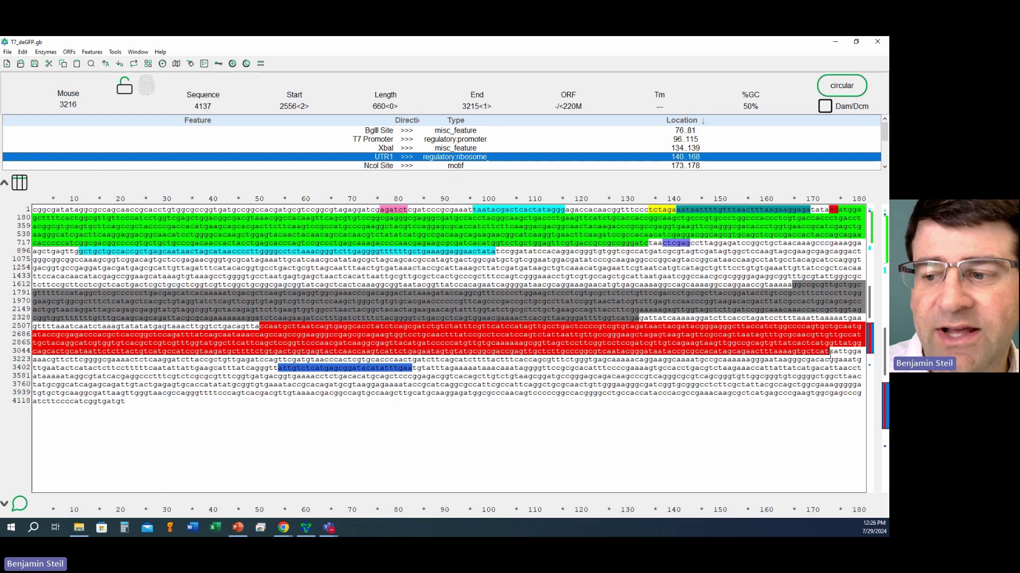
{"action": "left_click", "coordinate": [588, 301]}
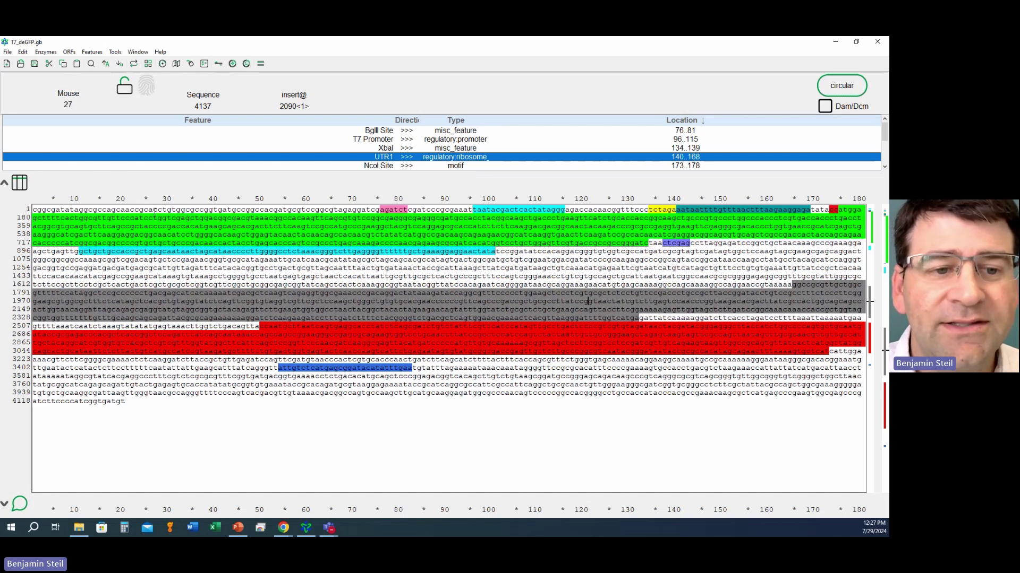
- Select bases 27–34 near the start of the sequence and begin a new feature for them
{"action": "left_click_drag", "start_coordinate": [155, 209], "coordinate": [191, 210]}
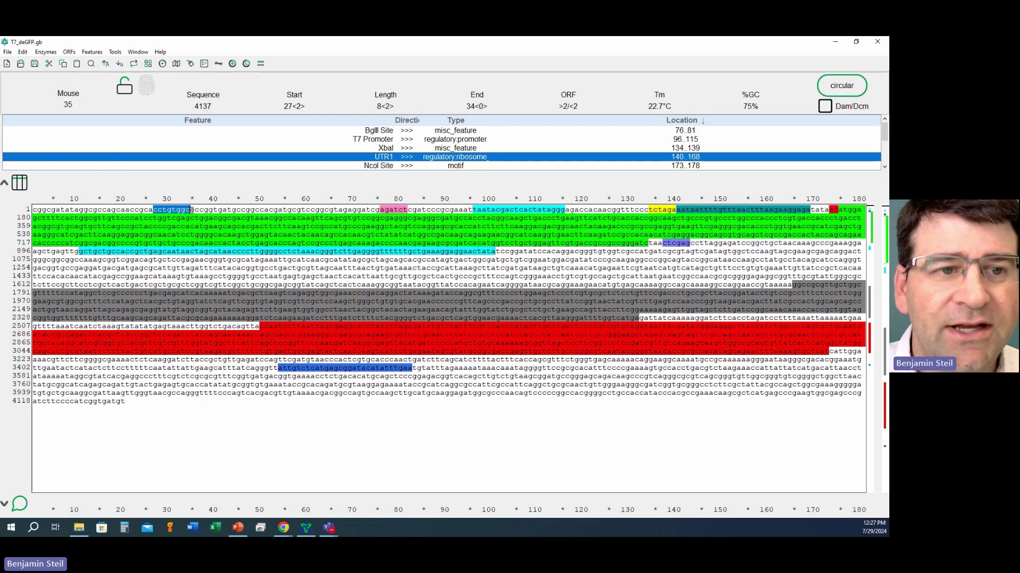
{"action": "left_click", "coordinate": [102, 53]}
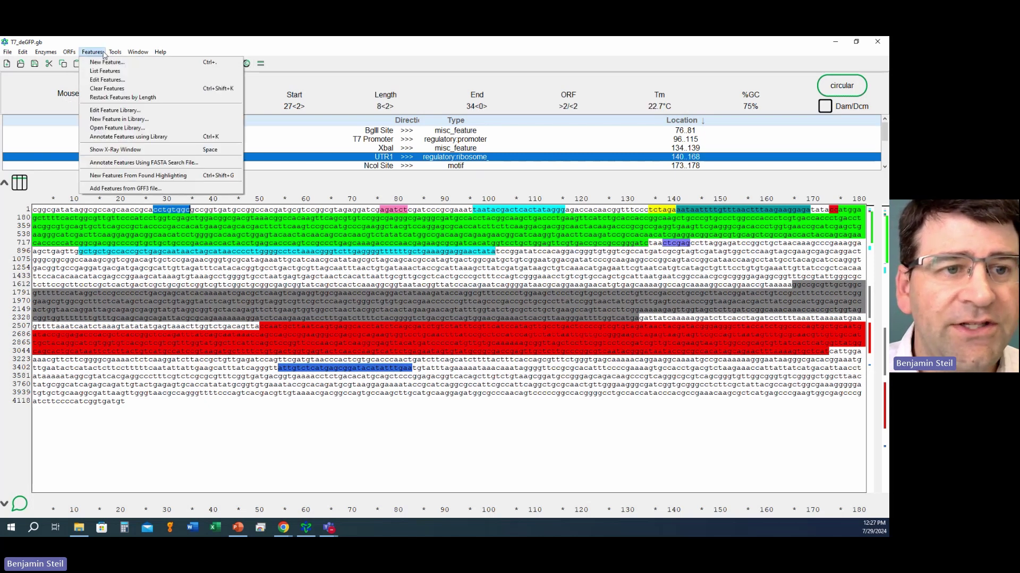
{"action": "left_click", "coordinate": [107, 63]}
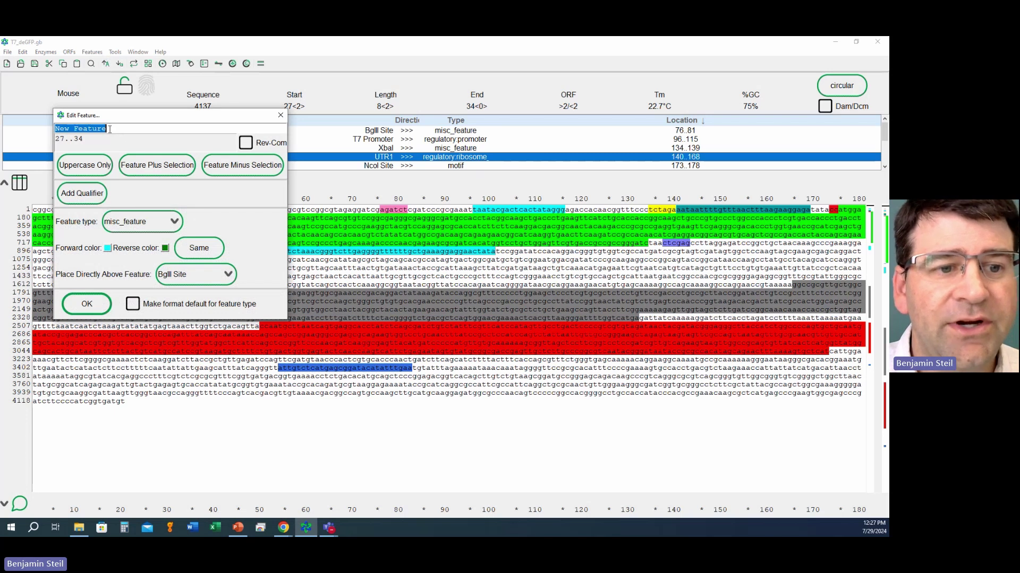
- Review the forward color choices and the feature type categories, including Regulatory and Genes, for the new feature
{"action": "left_click", "coordinate": [108, 252]}
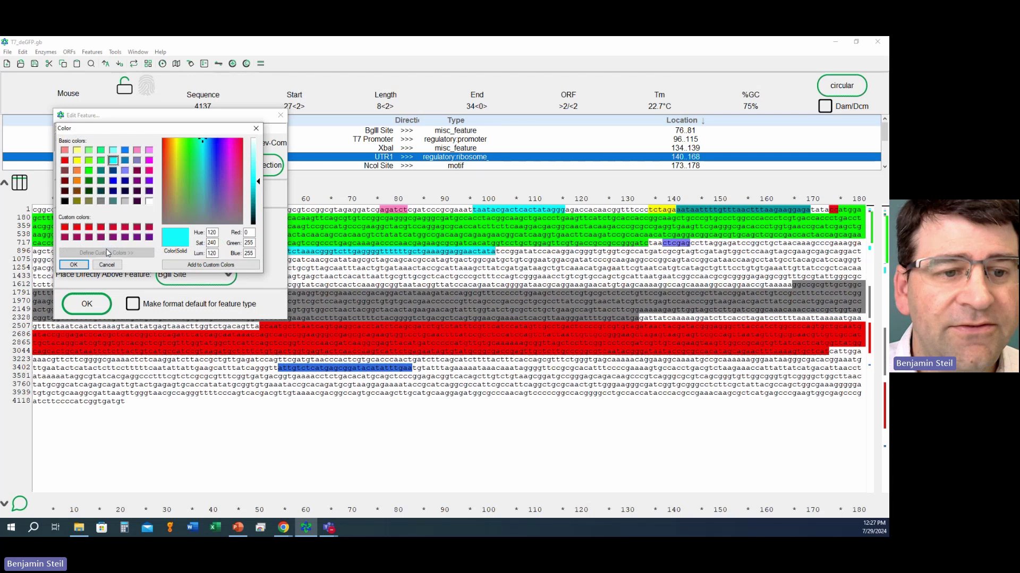
{"action": "left_click", "coordinate": [83, 261]}
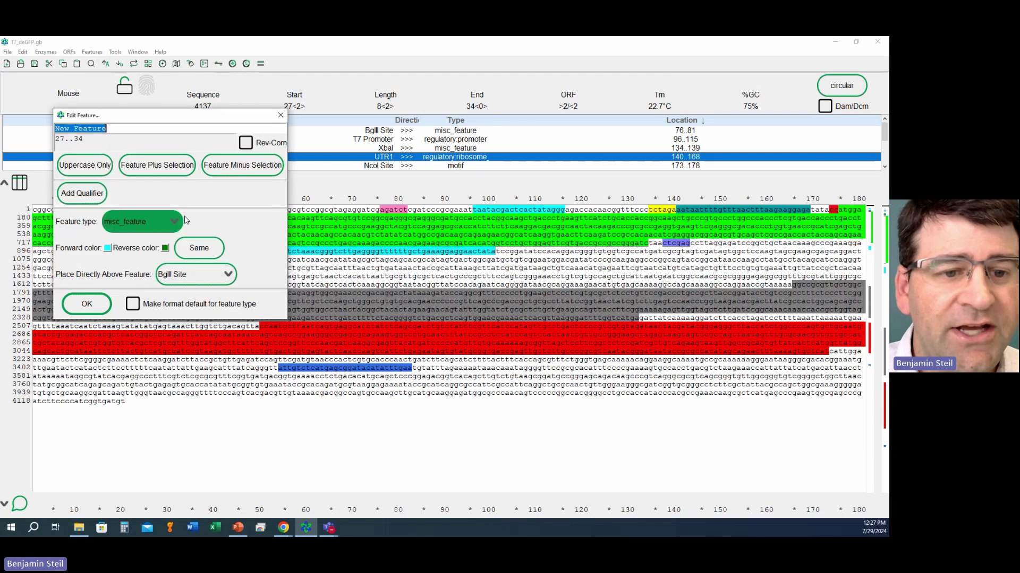
{"action": "left_click", "coordinate": [172, 228]}
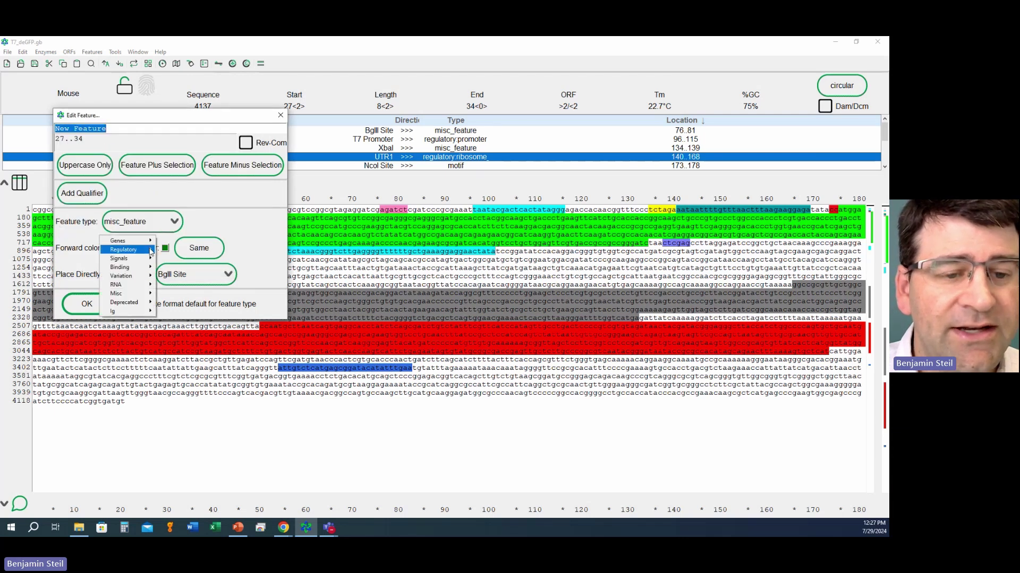
{"action": "mouse_move", "coordinate": [150, 252]}
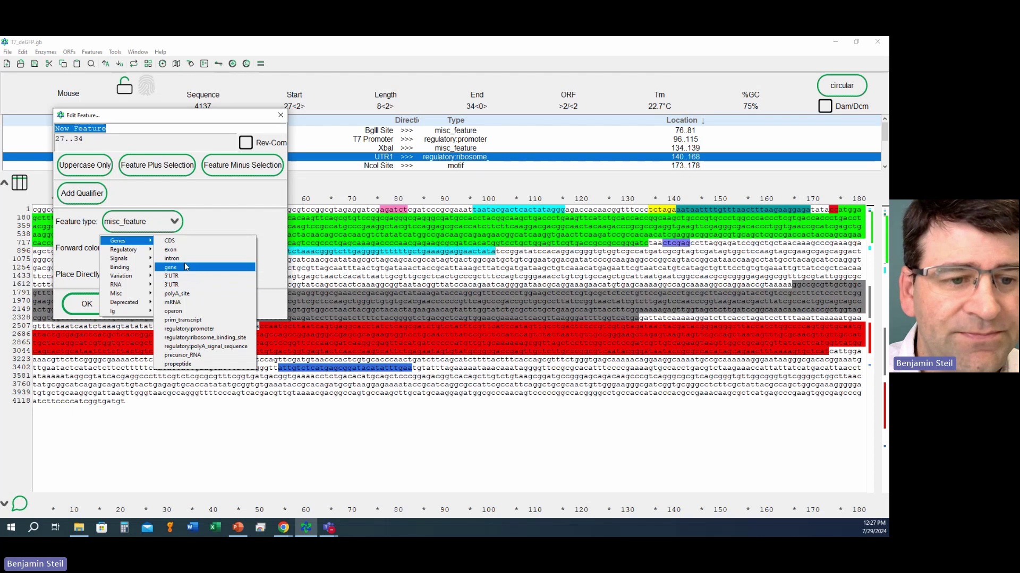
{"action": "left_click", "coordinate": [209, 214]}
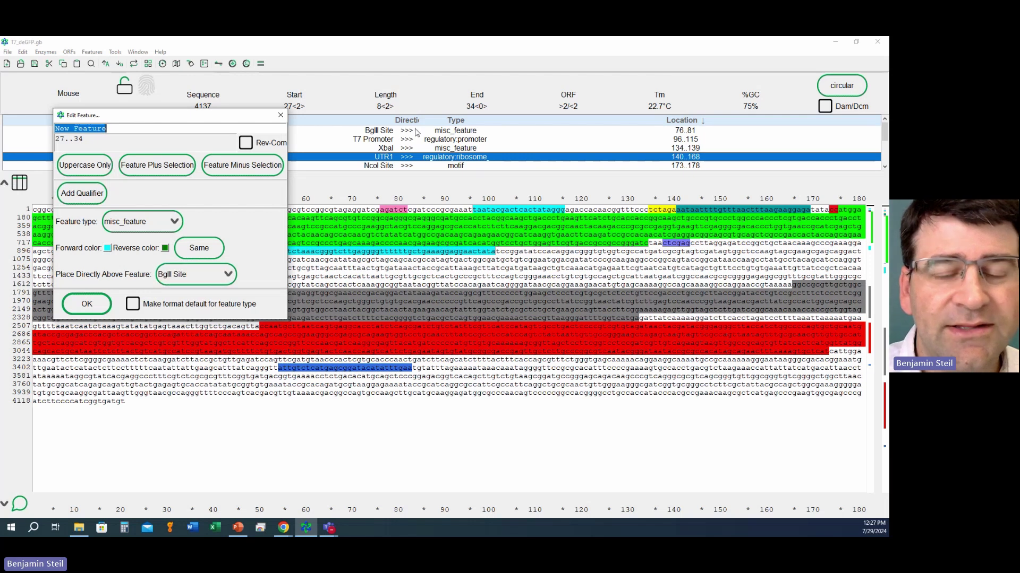
- Review the placement options and create the feature at bases 27–34 as a misc_feature placed directly above the BglII Site
{"action": "left_click", "coordinate": [227, 276]}
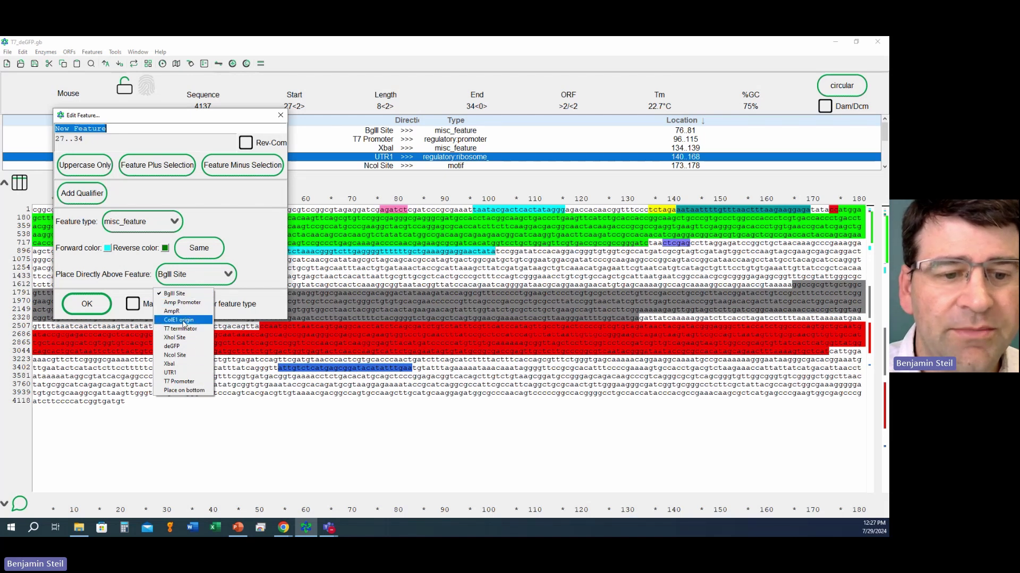
{"action": "left_click", "coordinate": [273, 267]}
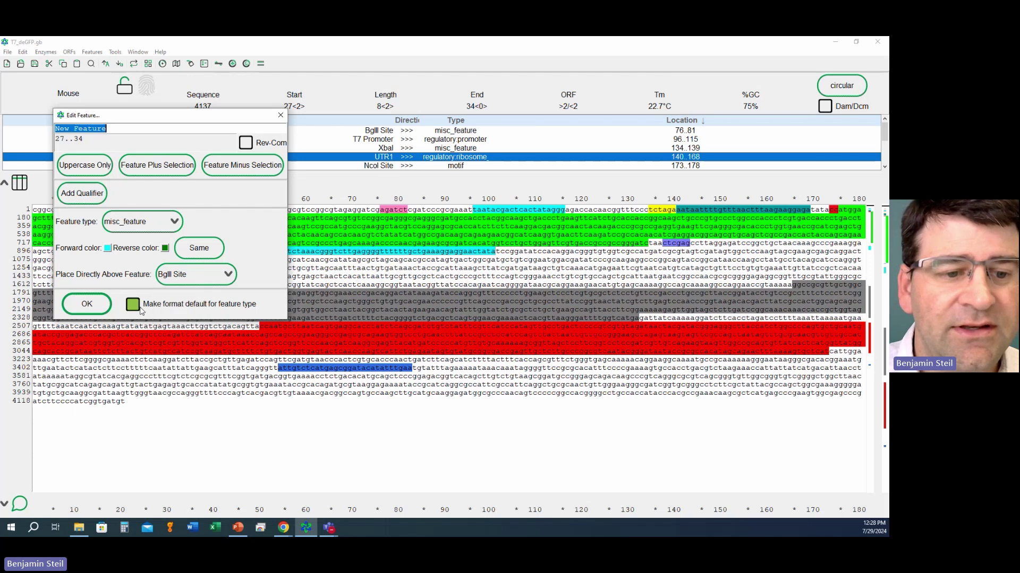
{"action": "left_click", "coordinate": [86, 304]}
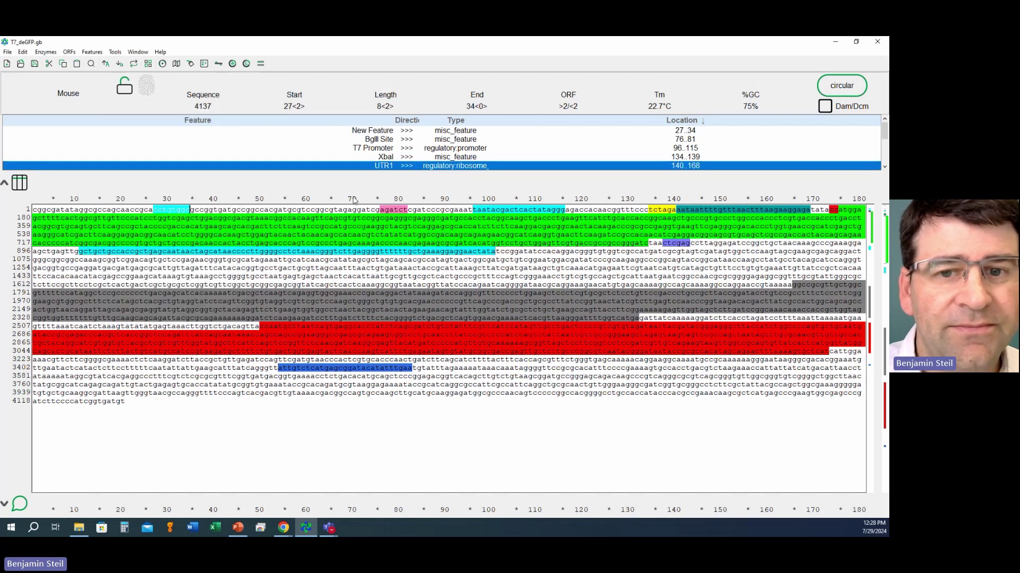
- Delete the newly created feature at bases 27–34 and clear the sequence selection
{"action": "left_click", "coordinate": [380, 131]}
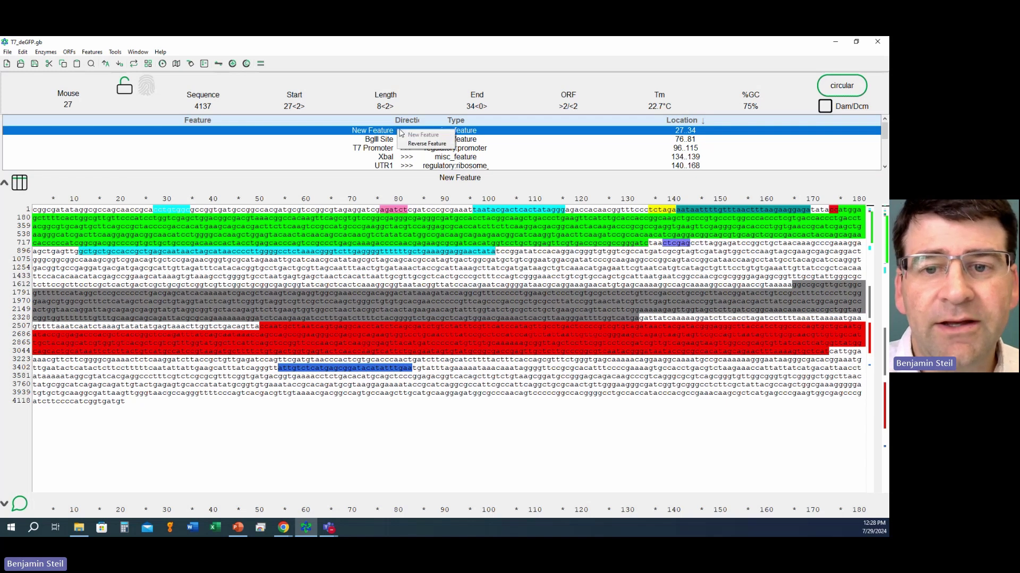
{"action": "right_click", "coordinate": [374, 135]}
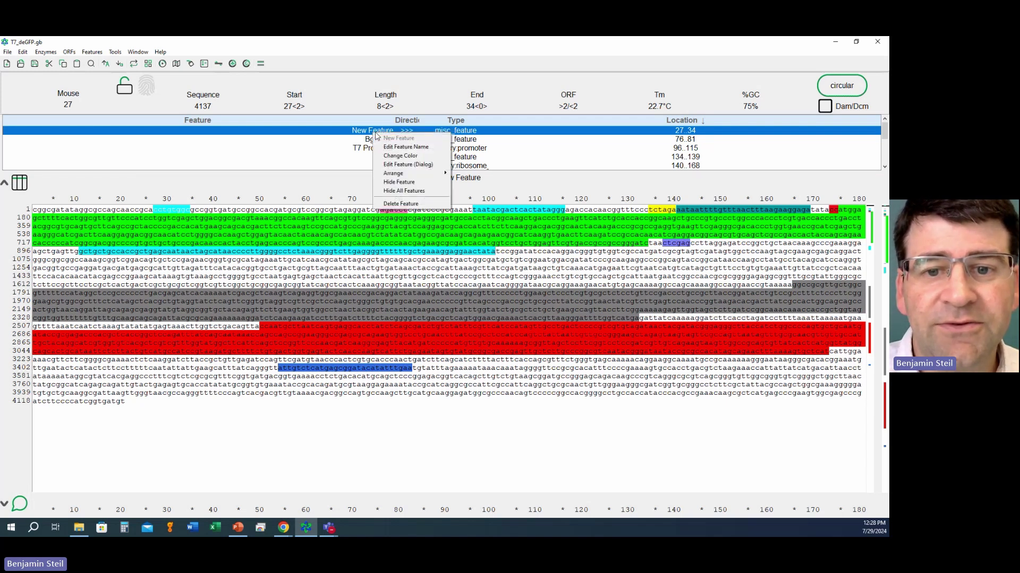
{"action": "left_click", "coordinate": [398, 205]}
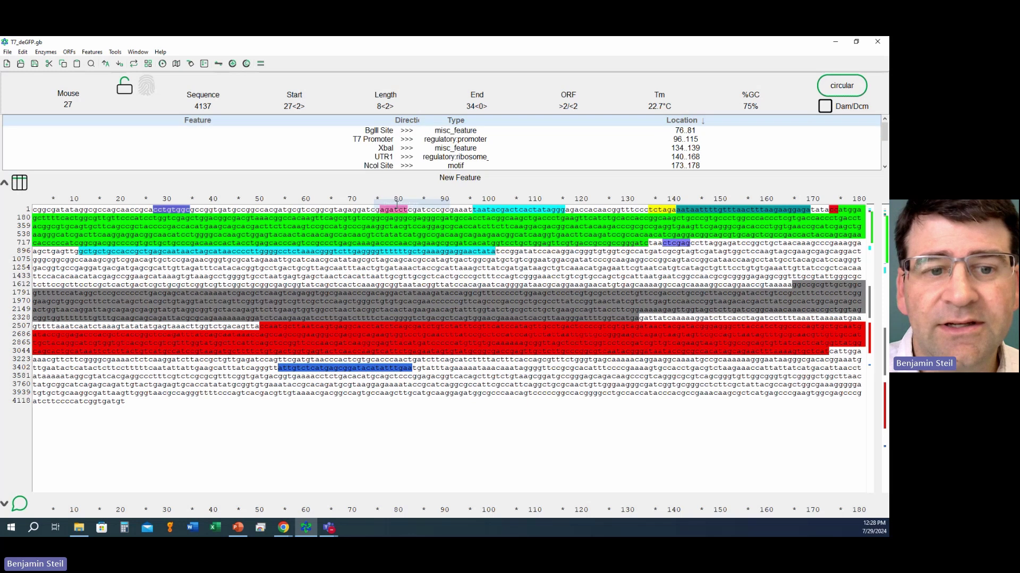
{"action": "left_click", "coordinate": [256, 210]}
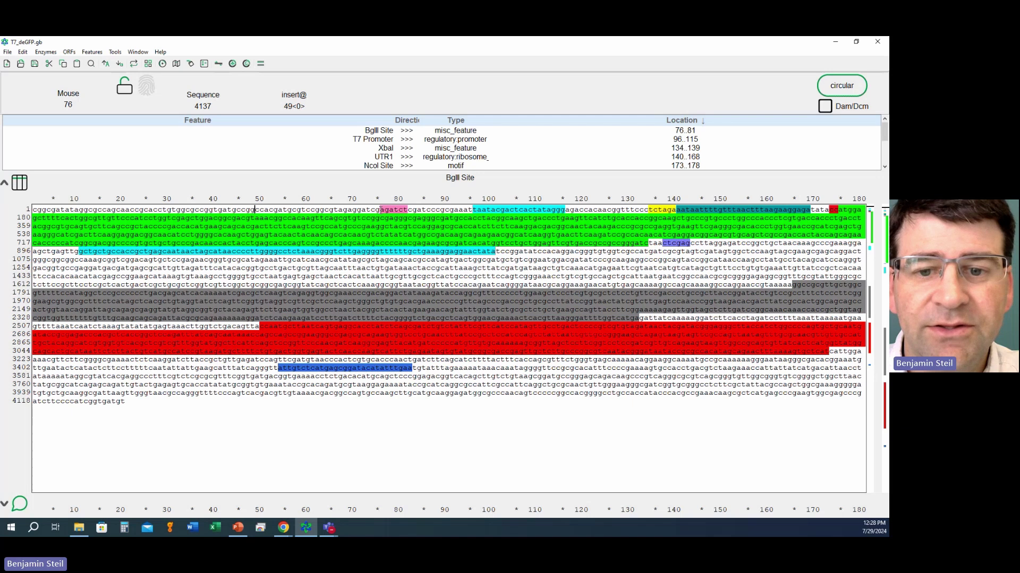
- Examine the BglII site, the XbaI site at 134–139, UTR1 at 140–168, and the NcoI site at 173–178 by selecting each
{"action": "left_click", "coordinate": [390, 134]}
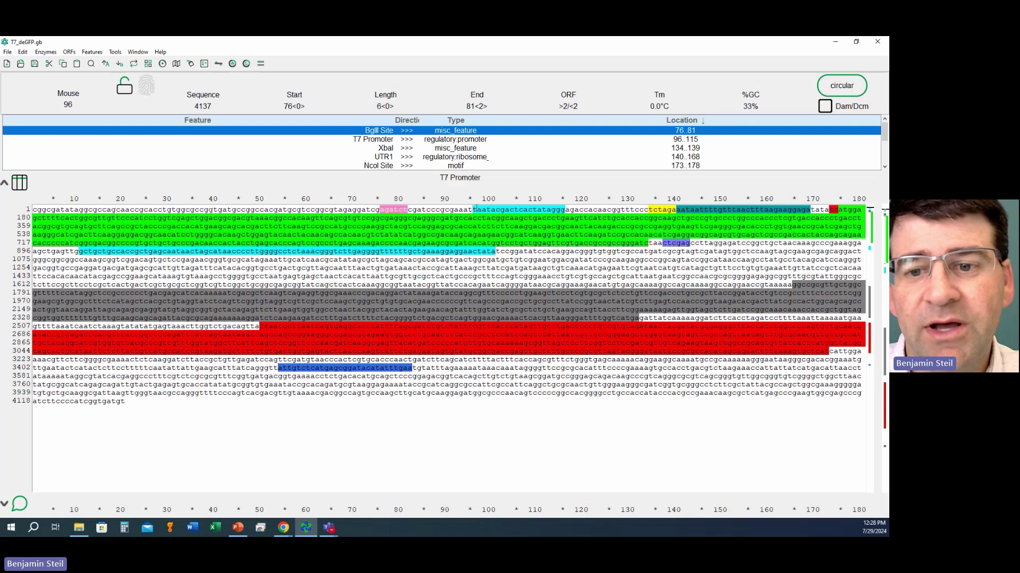
{"action": "left_click", "coordinate": [381, 210]}
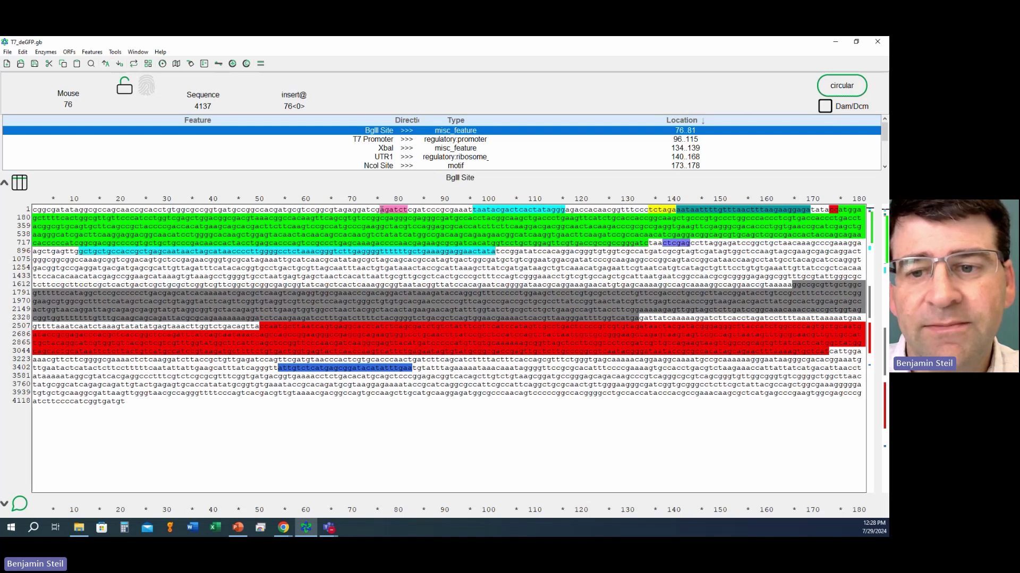
{"action": "left_click_drag", "start_coordinate": [650, 209], "coordinate": [676, 210]}
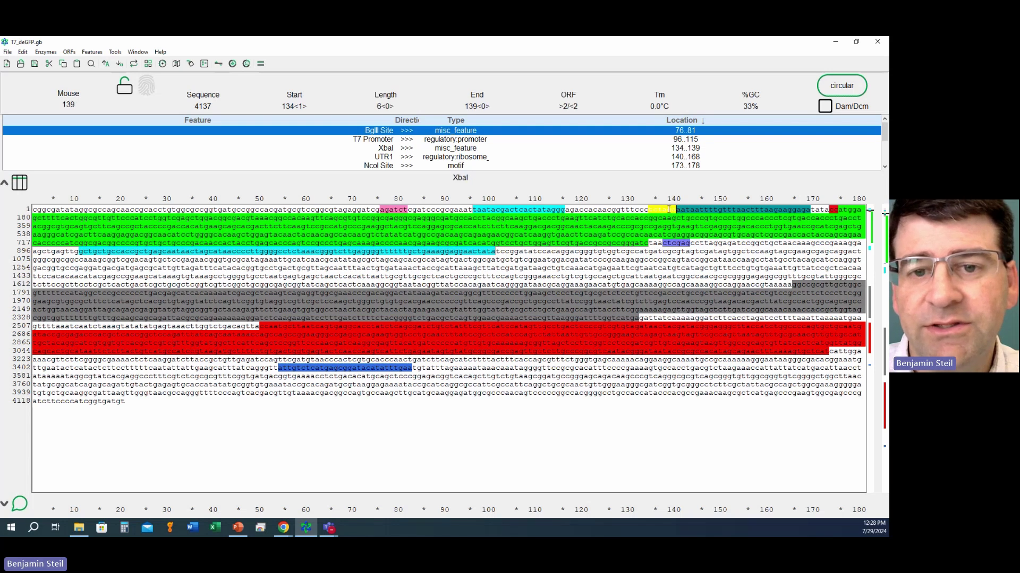
{"action": "left_click", "coordinate": [377, 148]}
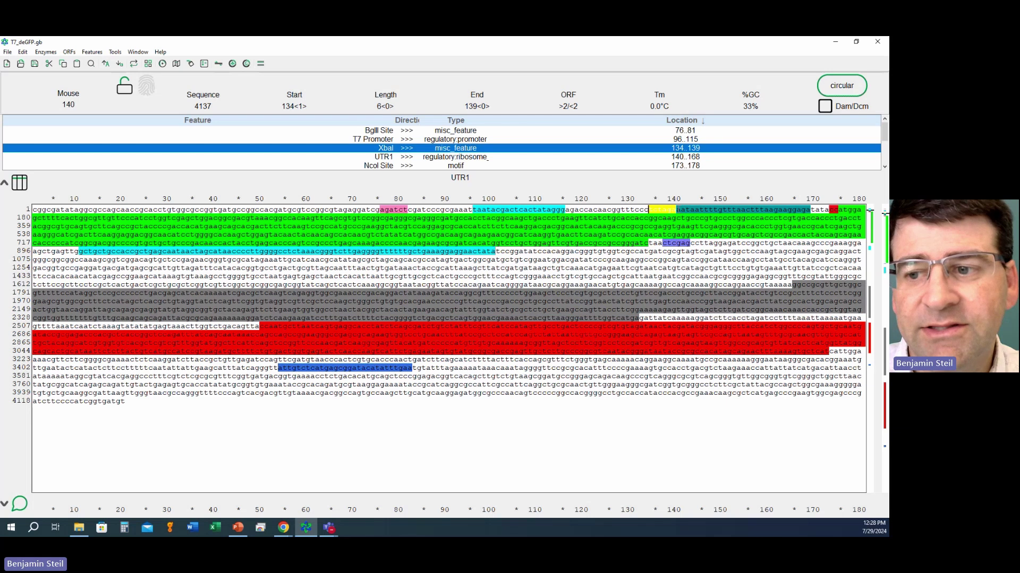
{"action": "left_click_drag", "start_coordinate": [675, 210], "coordinate": [810, 210]}
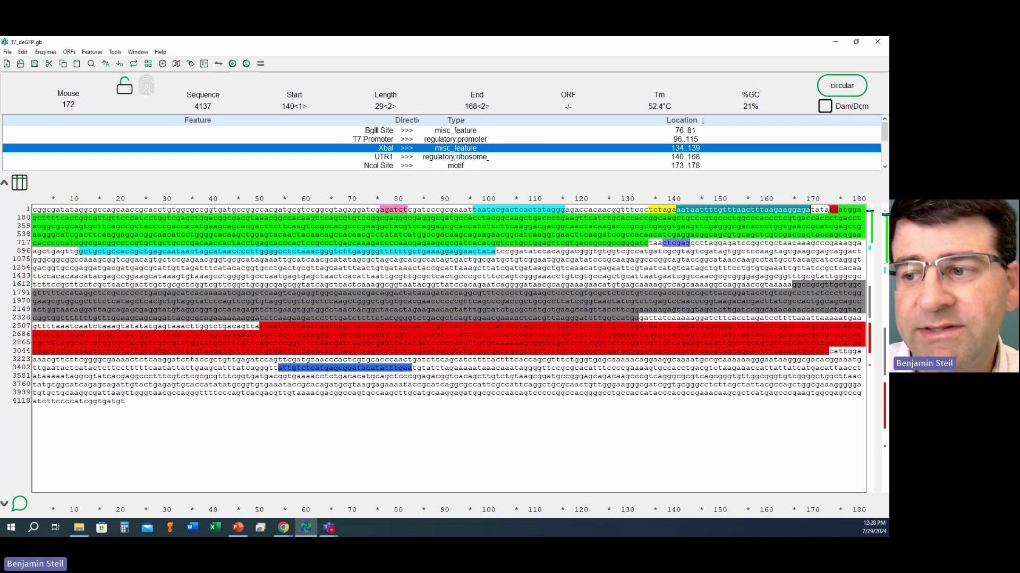
{"action": "left_click_drag", "start_coordinate": [831, 209], "coordinate": [856, 210]}
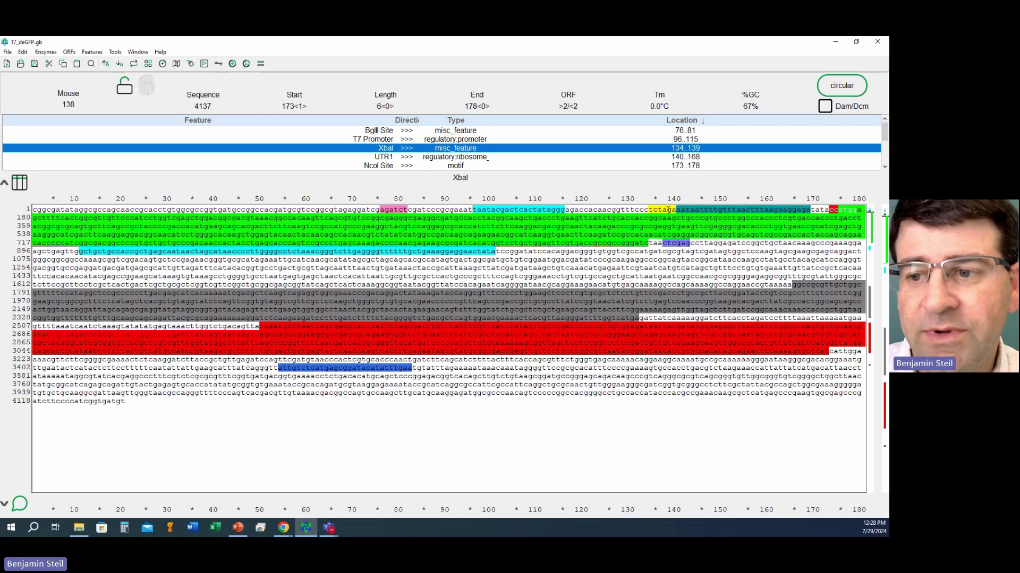
- Select the region from the XbaI site through the XhoI site, bases 134–858, review the remaining listed features, and clear the selection
{"action": "left_click_drag", "start_coordinate": [649, 210], "coordinate": [690, 242]}
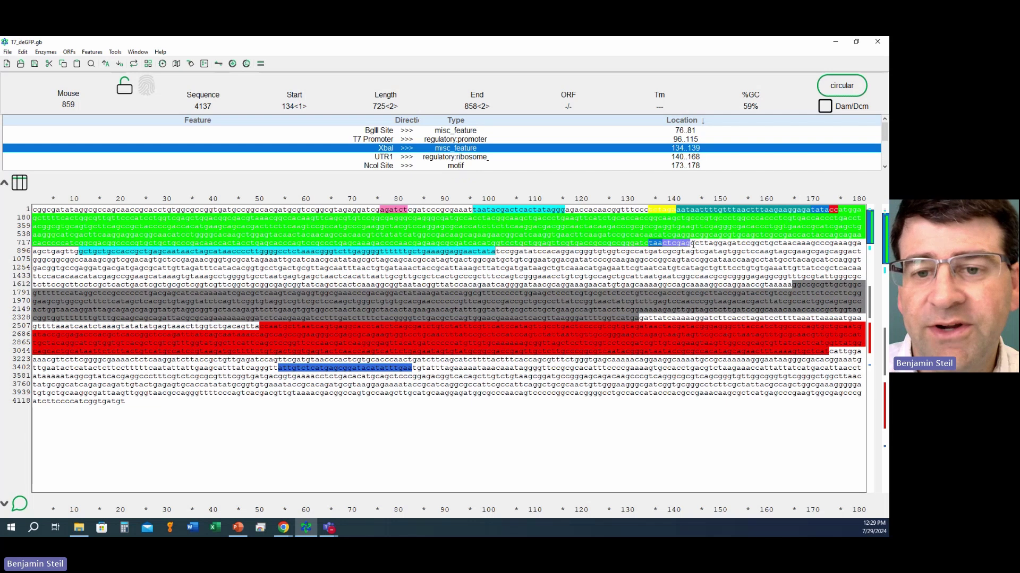
{"action": "scroll", "coordinate": [538, 149], "scroll_direction": "down", "scroll_amount": 3}
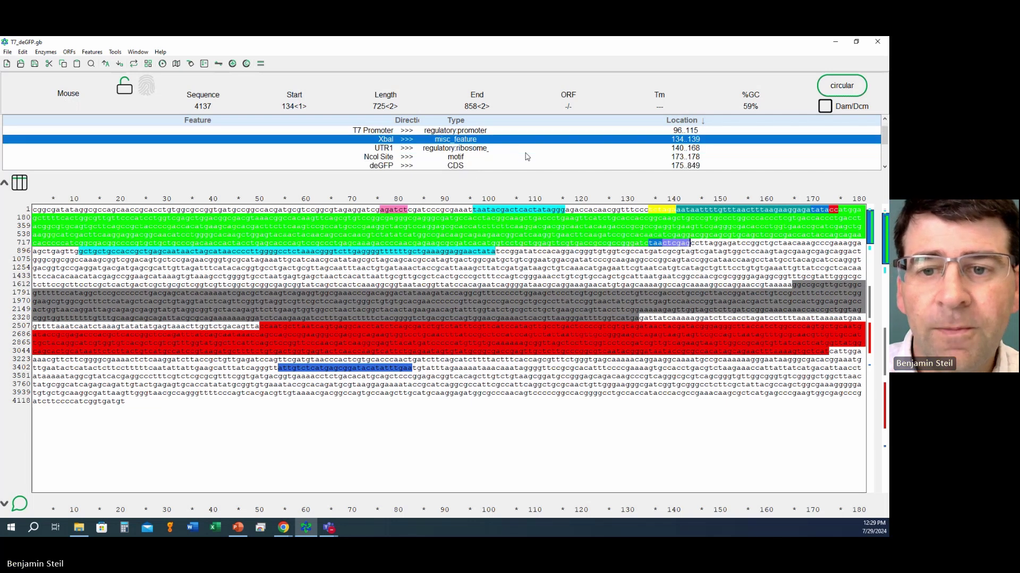
{"action": "scroll", "coordinate": [508, 145], "scroll_direction": "down", "scroll_amount": 2}
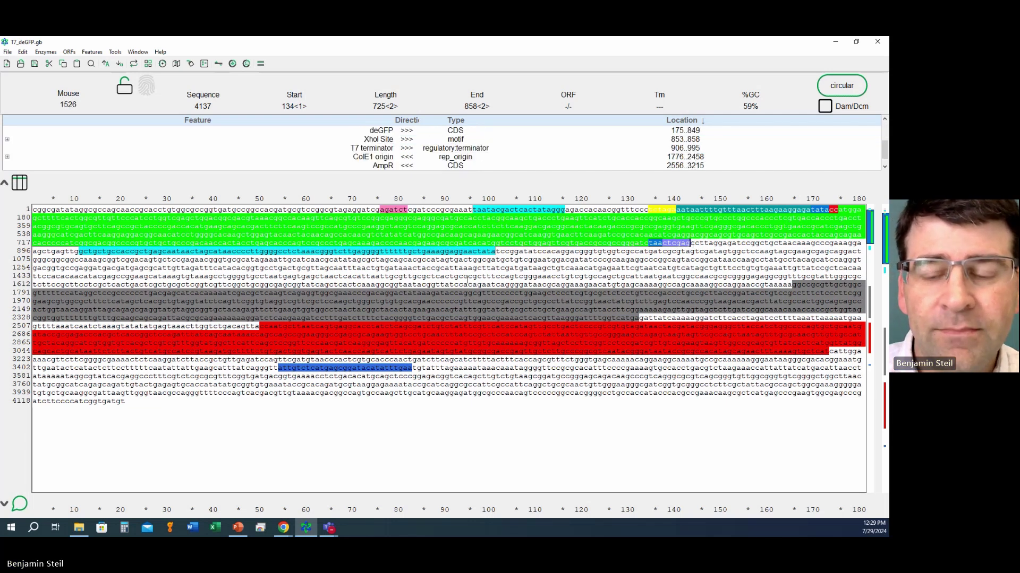
{"action": "left_click", "coordinate": [491, 260]}
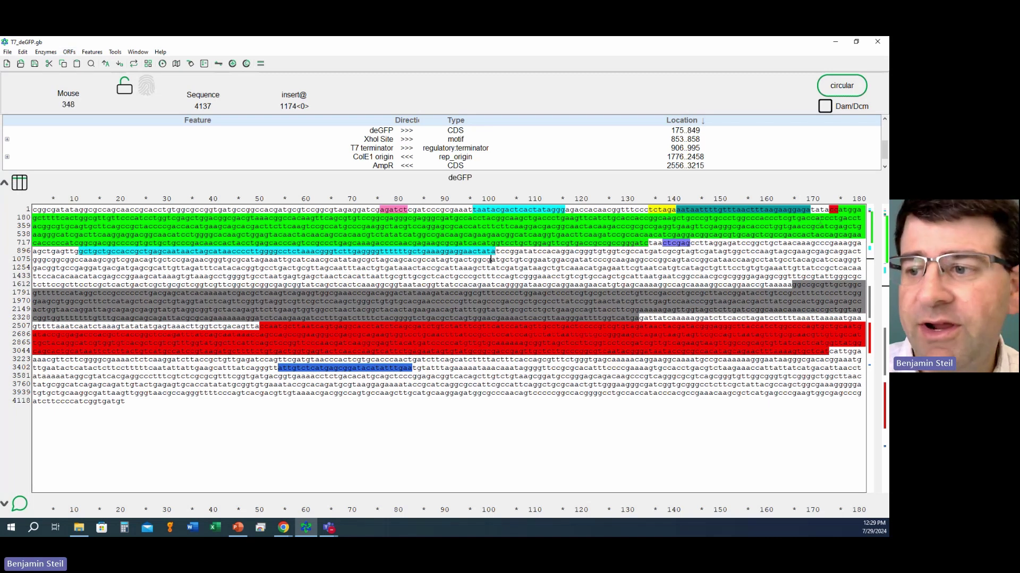
- Select the deGFP coding sequence at bases 175–849, translate it in 3-letter code, and close the translation
{"action": "left_click_drag", "start_coordinate": [836, 210], "coordinate": [648, 243]}
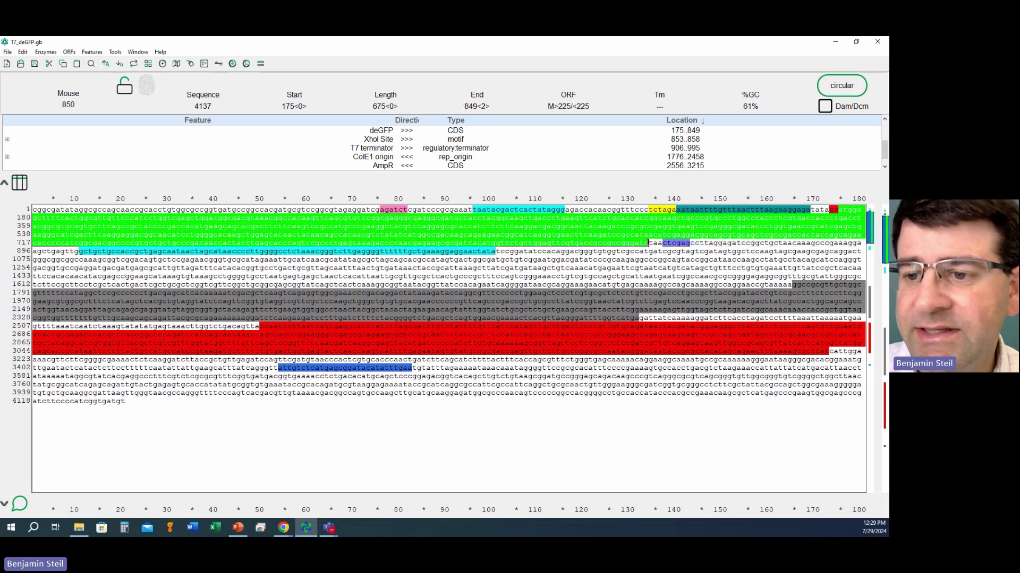
{"action": "left_click", "coordinate": [69, 52]}
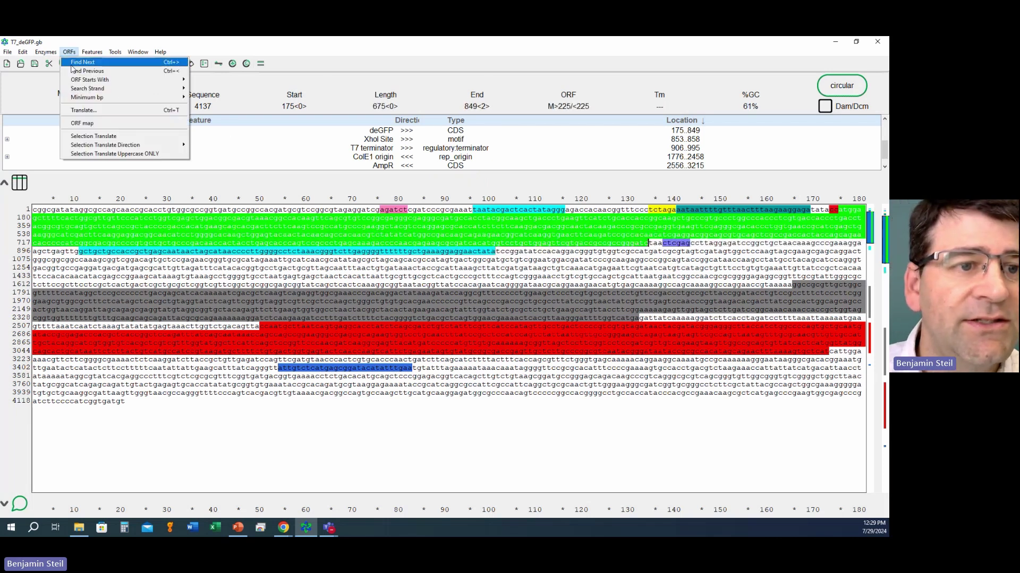
{"action": "left_click", "coordinate": [85, 110]}
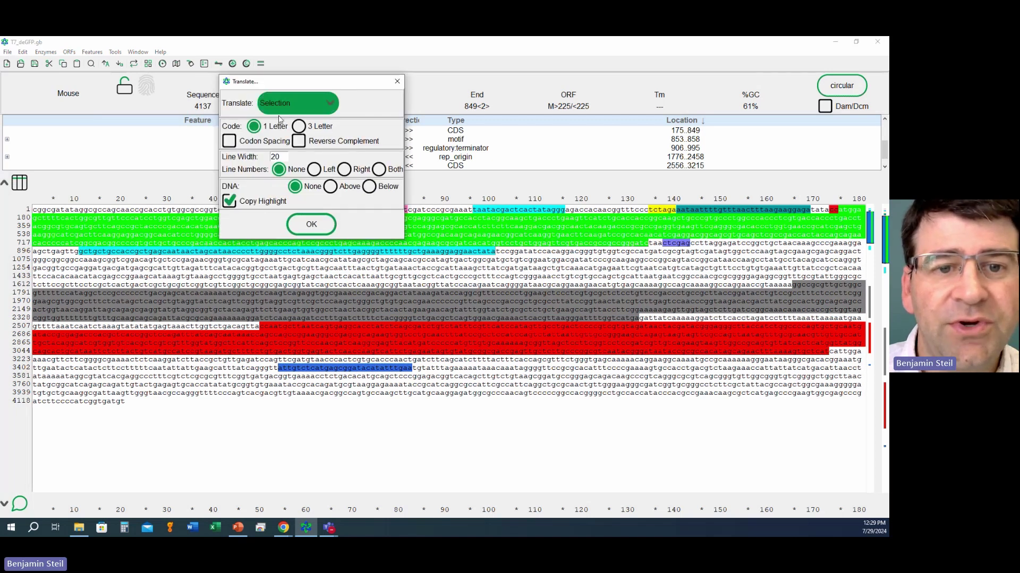
{"action": "left_click", "coordinate": [300, 127]}
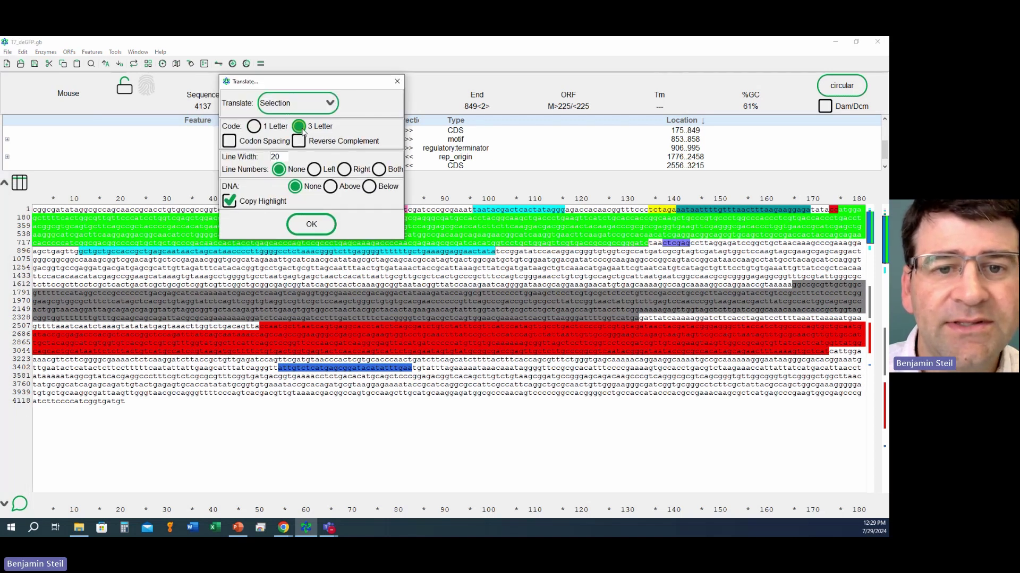
{"action": "left_click", "coordinate": [253, 130]}
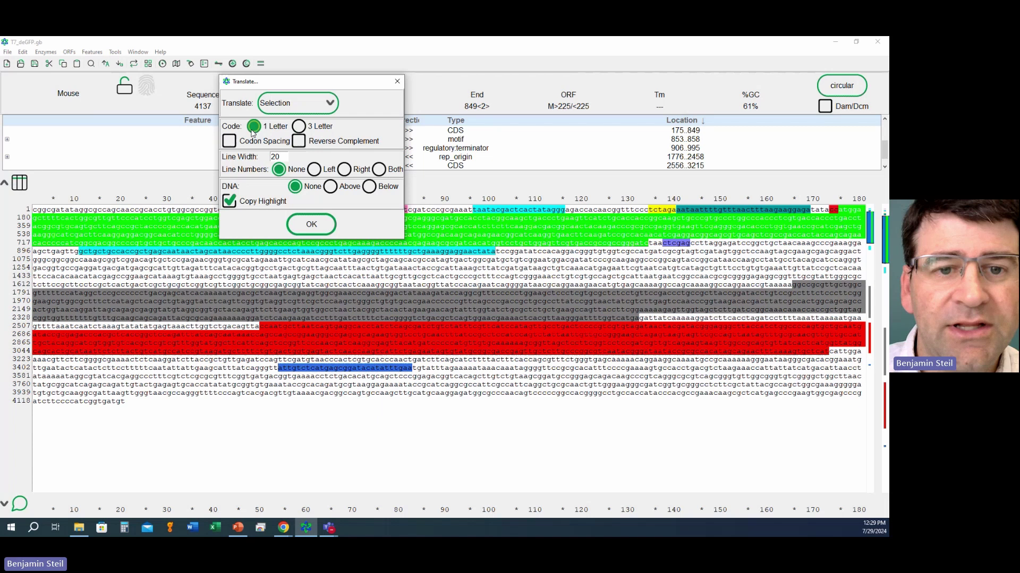
{"action": "left_click", "coordinate": [300, 130]}
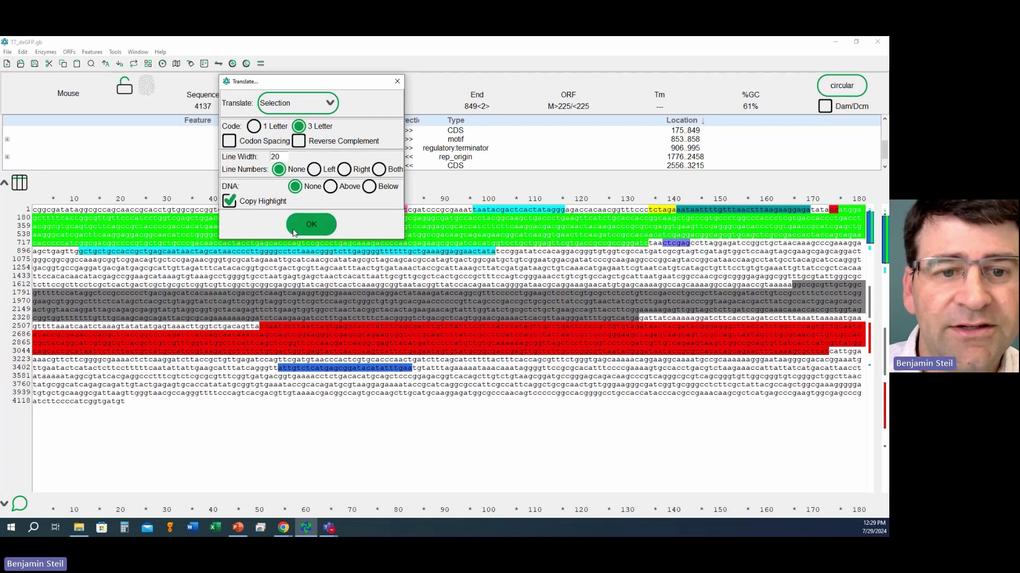
{"action": "left_click", "coordinate": [311, 224]}
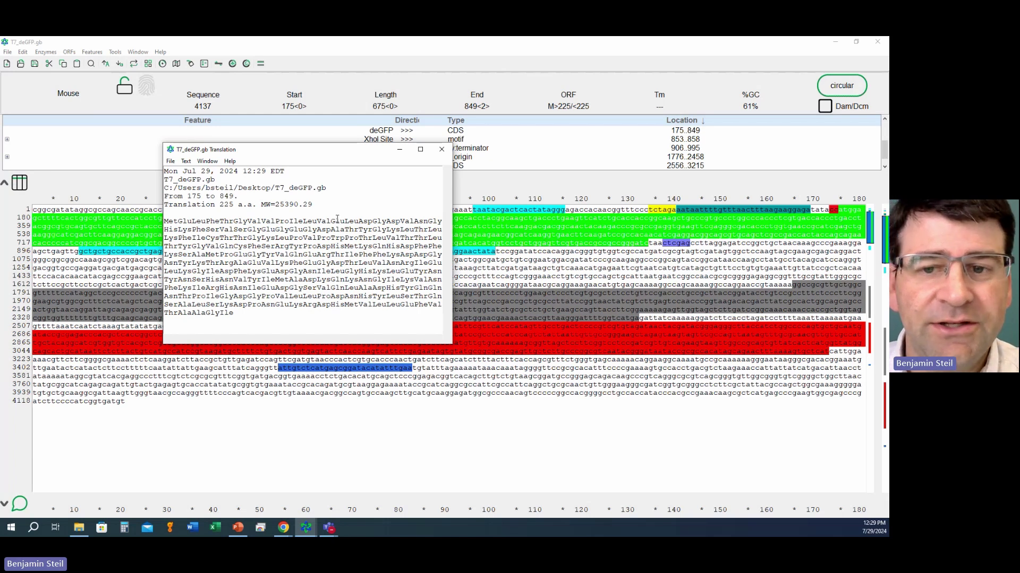
{"action": "left_click", "coordinate": [441, 149]}
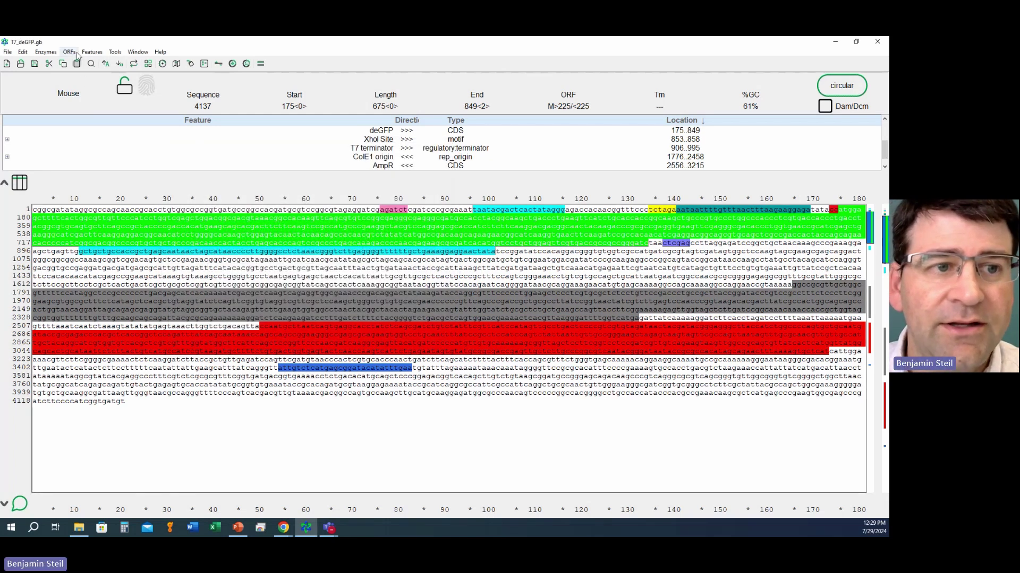
- Translate the selected deGFP coding sequence in 1-letter code, close the translation, and clear the selection
{"action": "left_click", "coordinate": [73, 53]}
{"action": "left_click", "coordinate": [83, 110]}
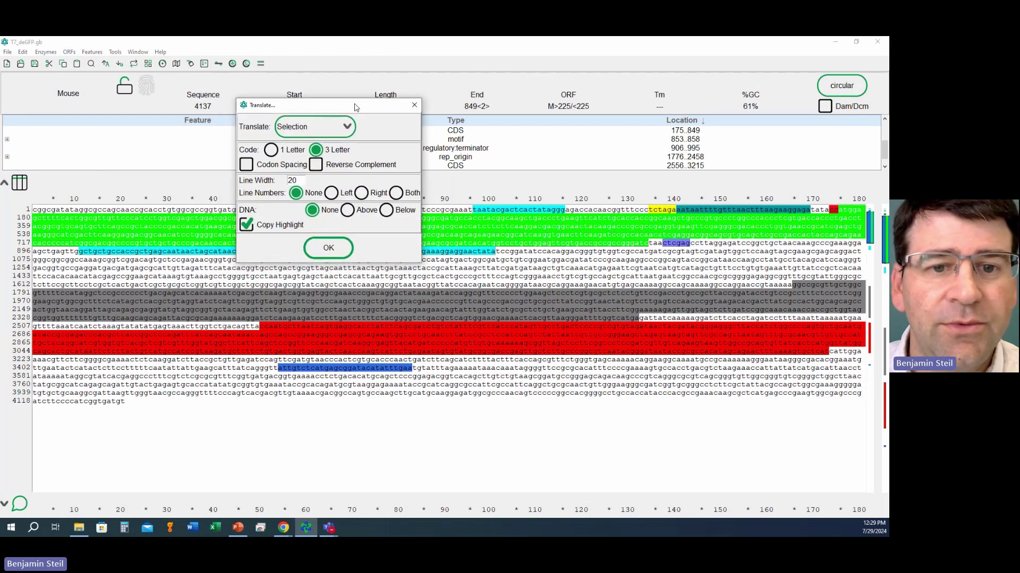
{"action": "left_click", "coordinate": [273, 151]}
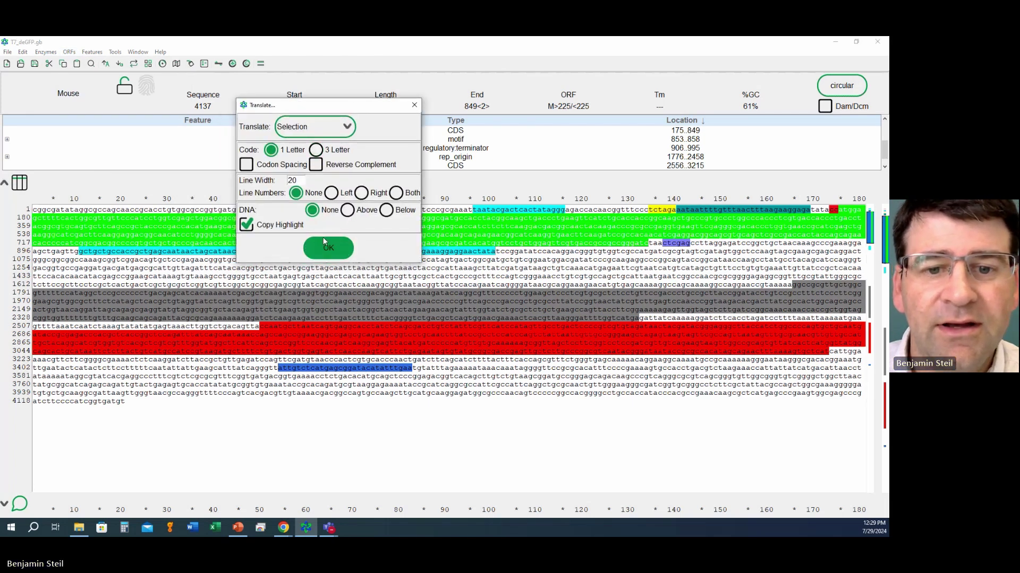
{"action": "left_click", "coordinate": [334, 257]}
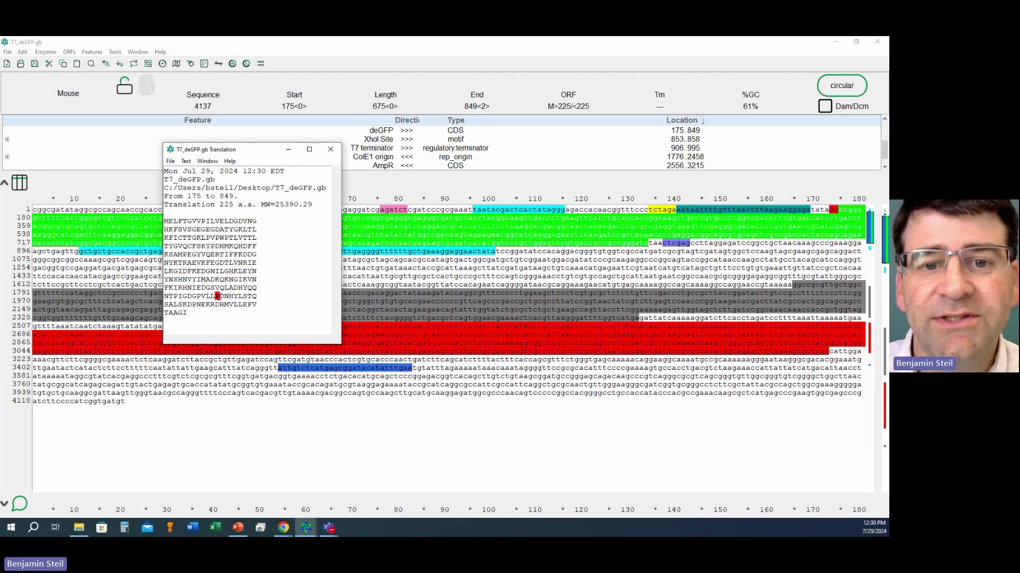
{"action": "left_click", "coordinate": [329, 151]}
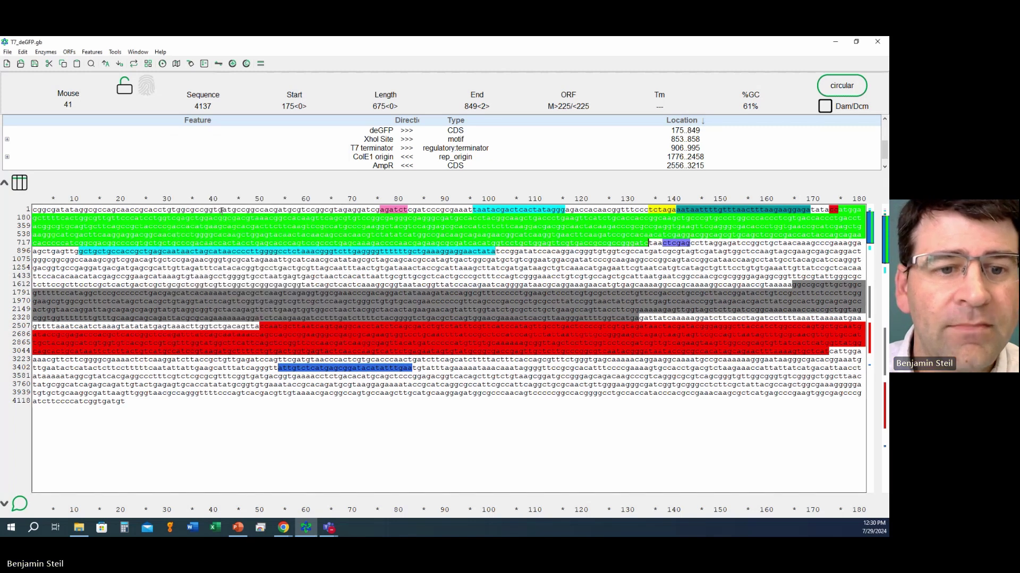
{"action": "left_click", "coordinate": [162, 259]}
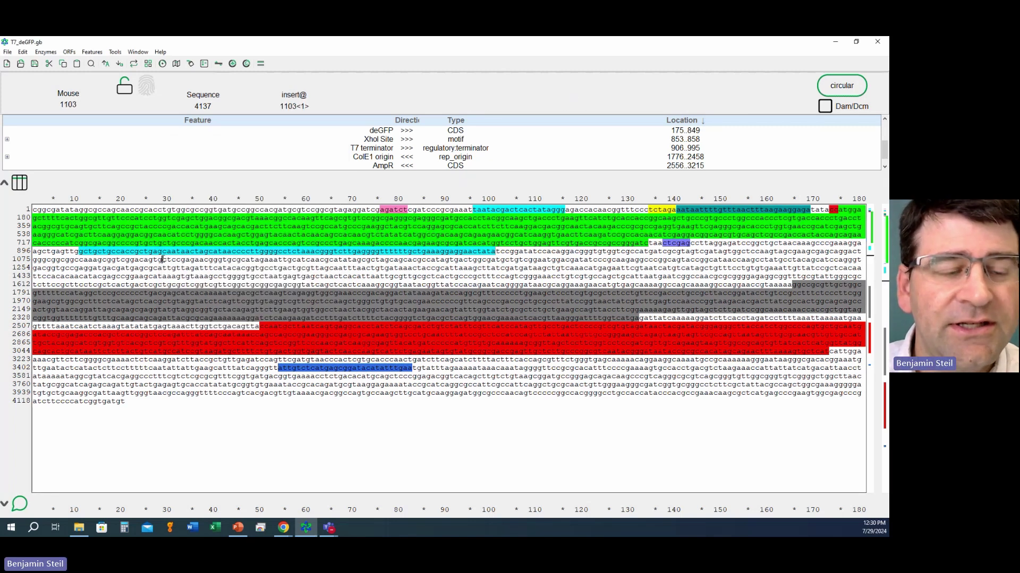
- Search the entire plasmid sequence for 5'→3' PCR primers with the default criteria, review the primer list, and close it
{"action": "left_click", "coordinate": [110, 53]}
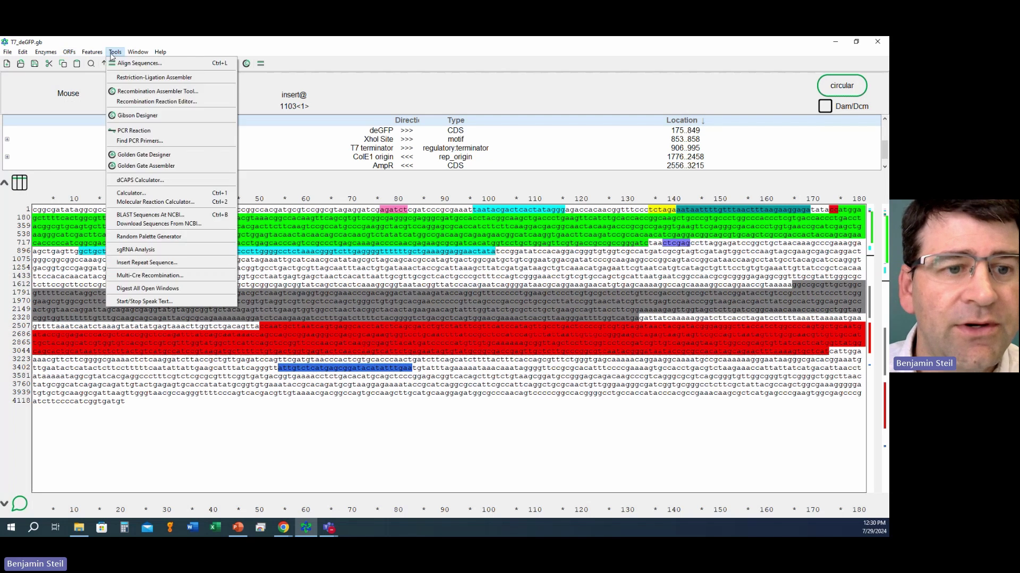
{"action": "left_click", "coordinate": [164, 141]}
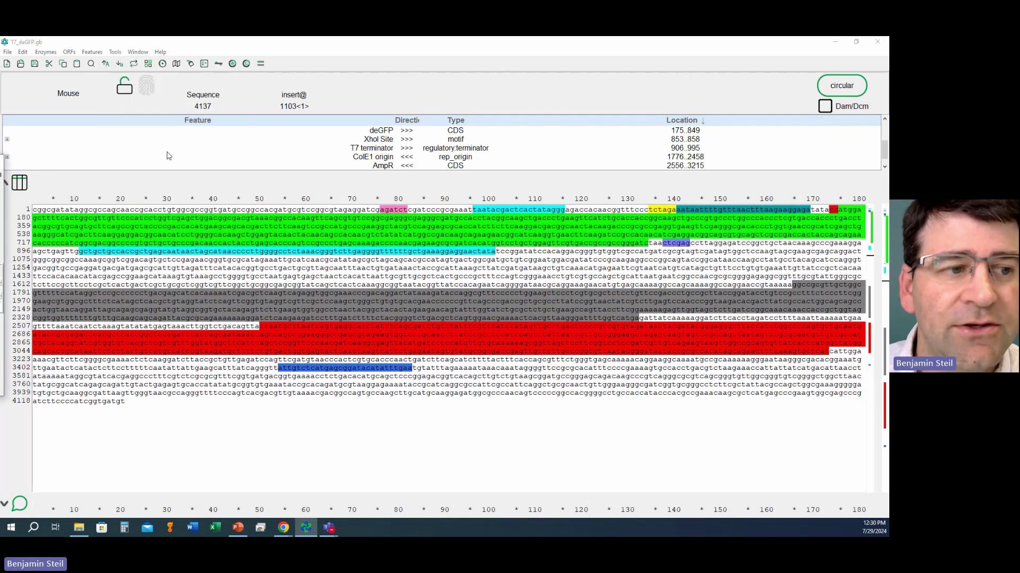
{"action": "left_click_drag", "start_coordinate": [105, 134], "coordinate": [452, 65]}
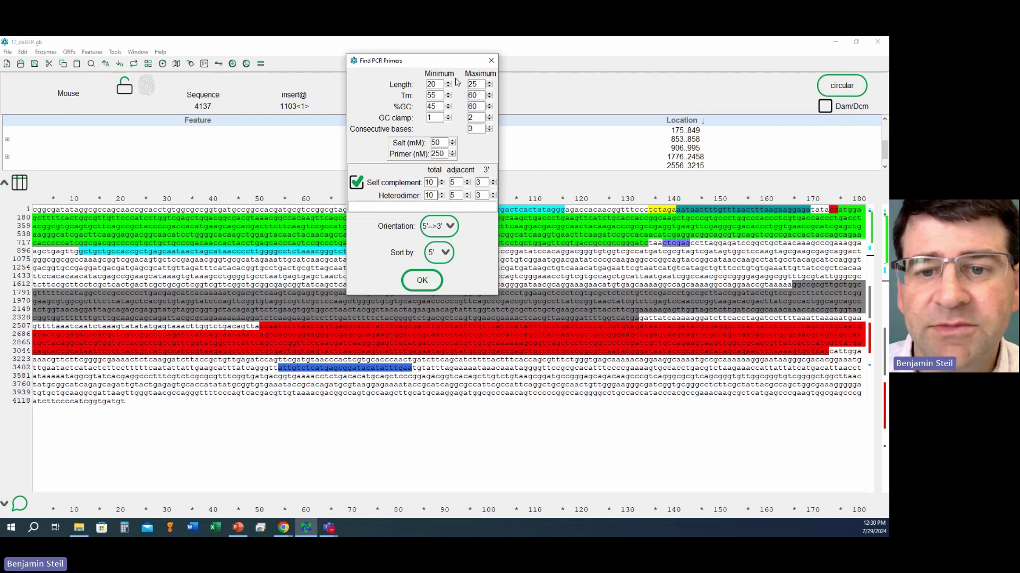
{"action": "left_click", "coordinate": [429, 279]}
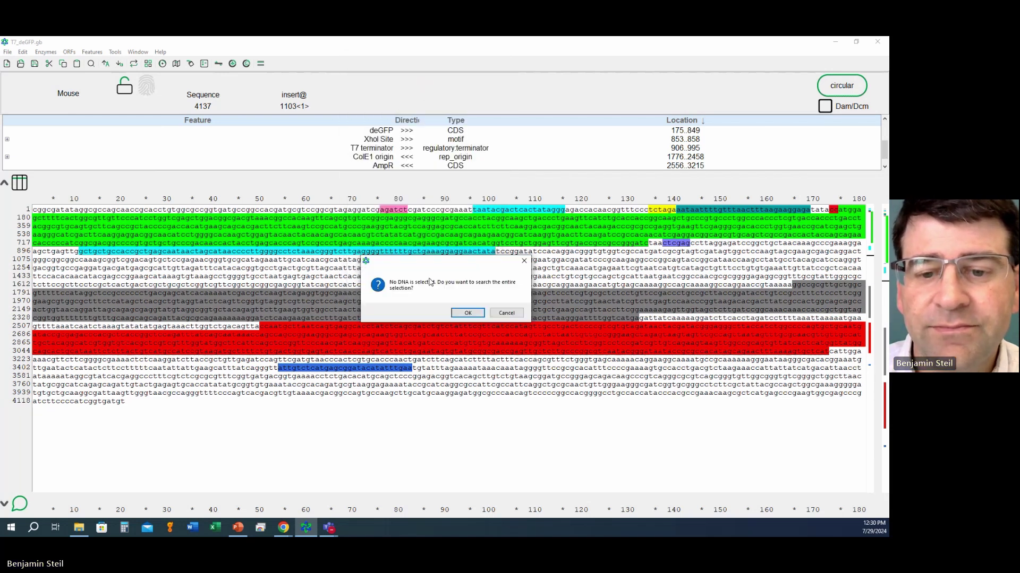
{"action": "left_click", "coordinate": [460, 314]}
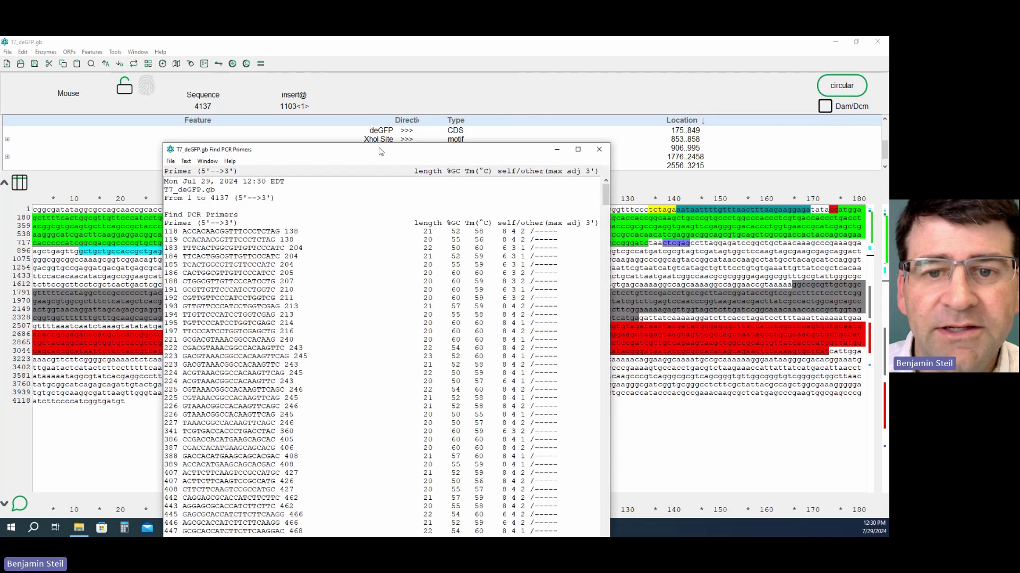
{"action": "left_click_drag", "start_coordinate": [378, 149], "coordinate": [389, 225]}
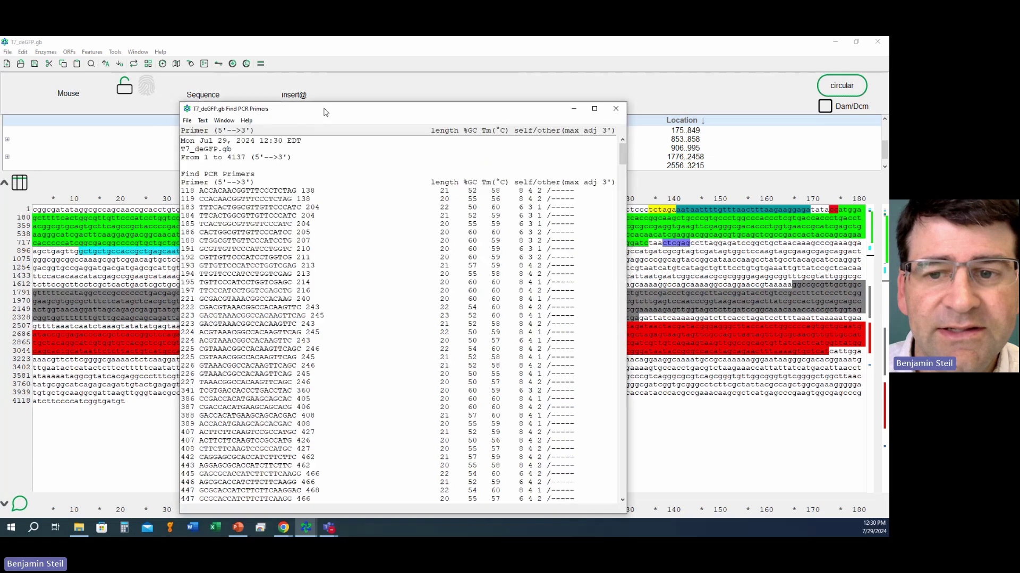
{"action": "left_click_drag", "start_coordinate": [319, 225], "coordinate": [326, 104]}
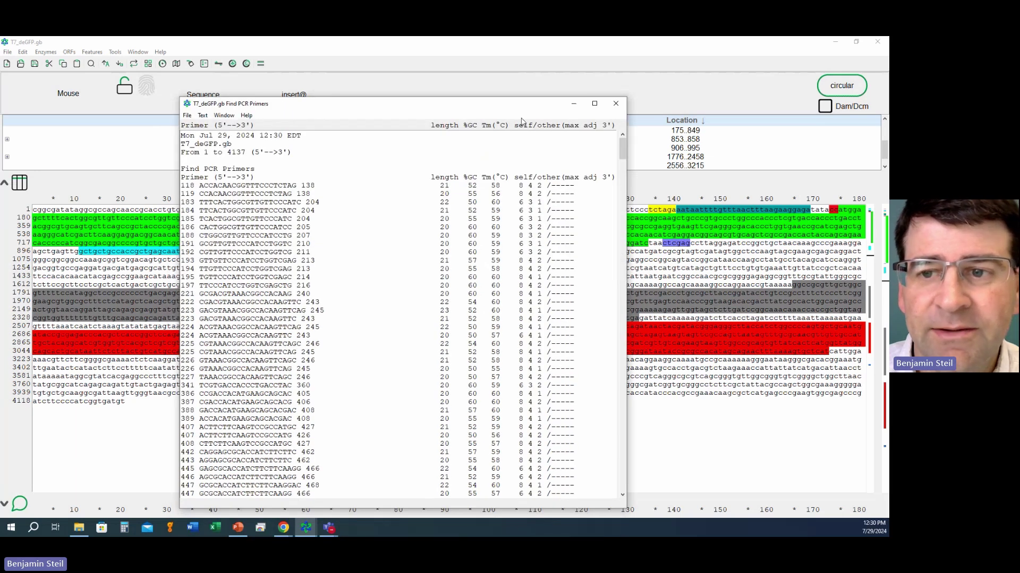
{"action": "left_click", "coordinate": [616, 104]}
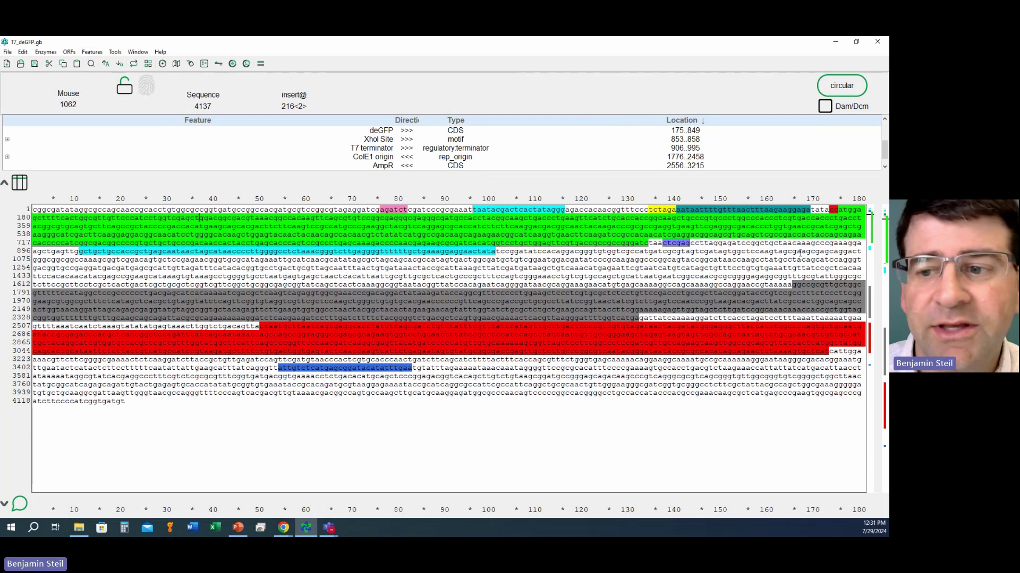
{"action": "left_click_drag", "start_coordinate": [472, 285], "coordinate": [415, 285]}
{"action": "left_click", "coordinate": [360, 270]}
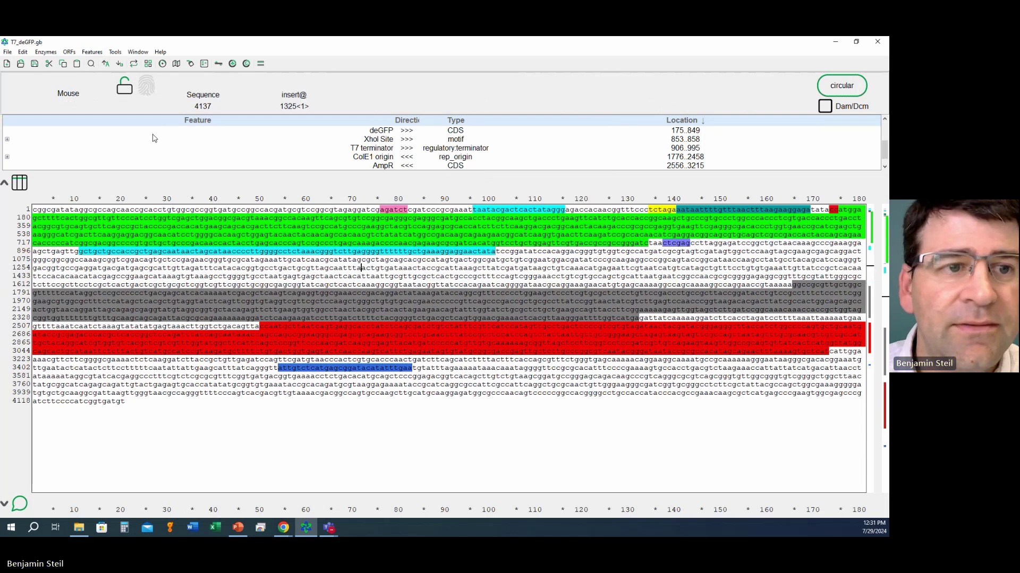
- Generate the Graphic Map +U of the plasmid, examine its unique restriction enzyme sites, and close the map
{"action": "left_click", "coordinate": [45, 52]}
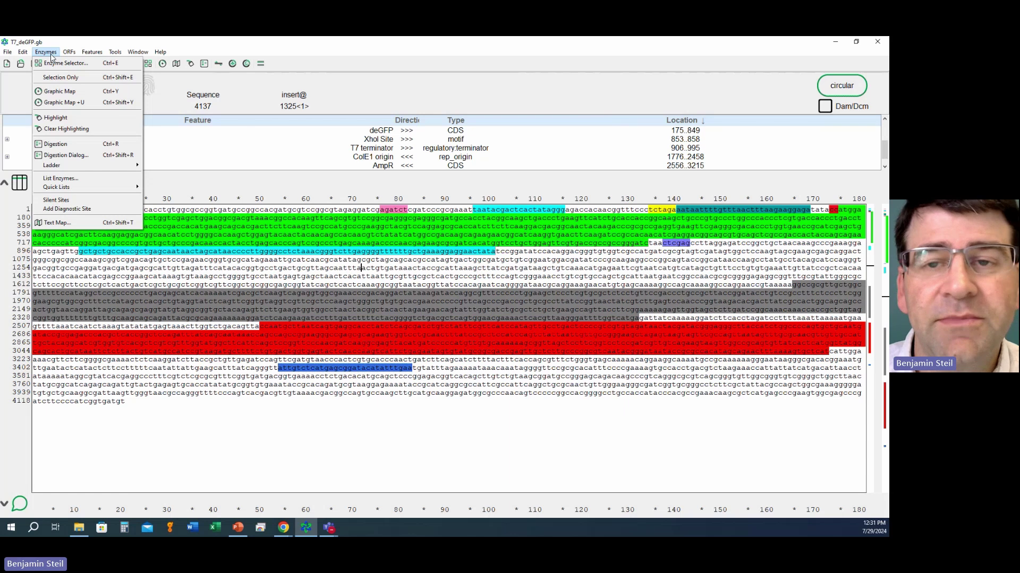
{"action": "left_click", "coordinate": [90, 102]}
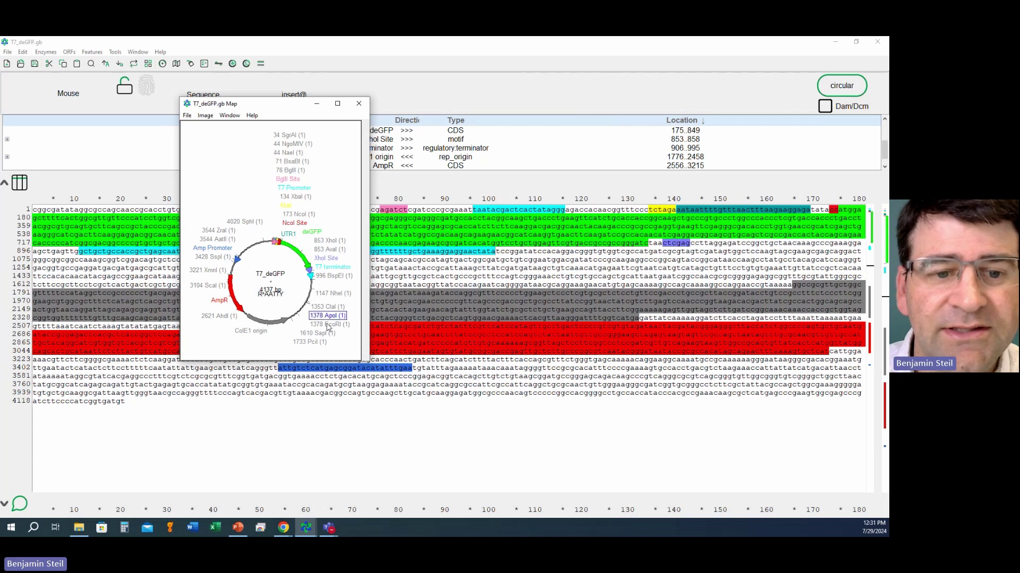
{"action": "left_click", "coordinate": [357, 106]}
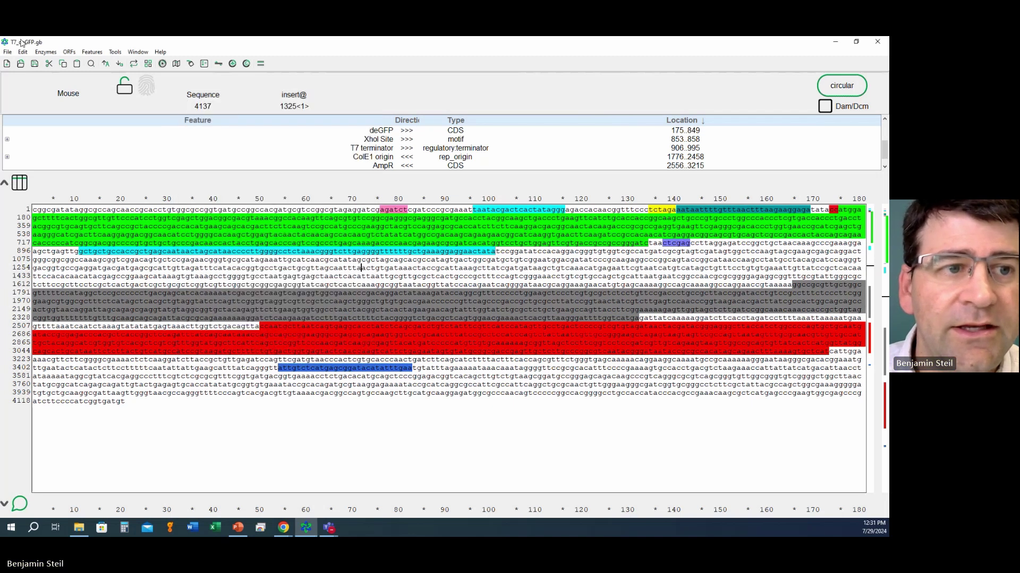
- Generate the plain Graphic Map of the plasmid, enlarge it to full screen to examine the features, and close it
{"action": "left_click", "coordinate": [45, 51]}
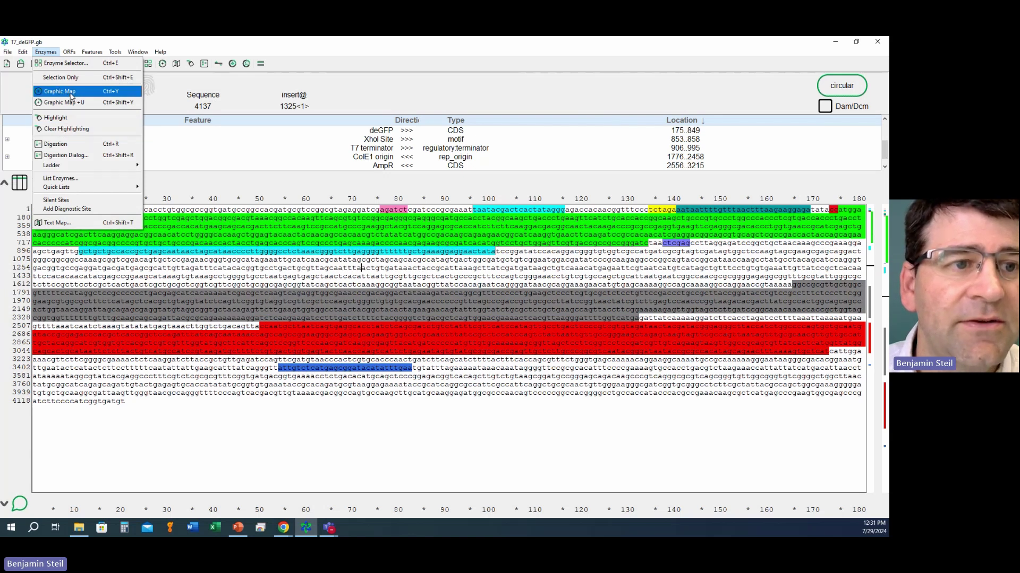
{"action": "left_click", "coordinate": [66, 93]}
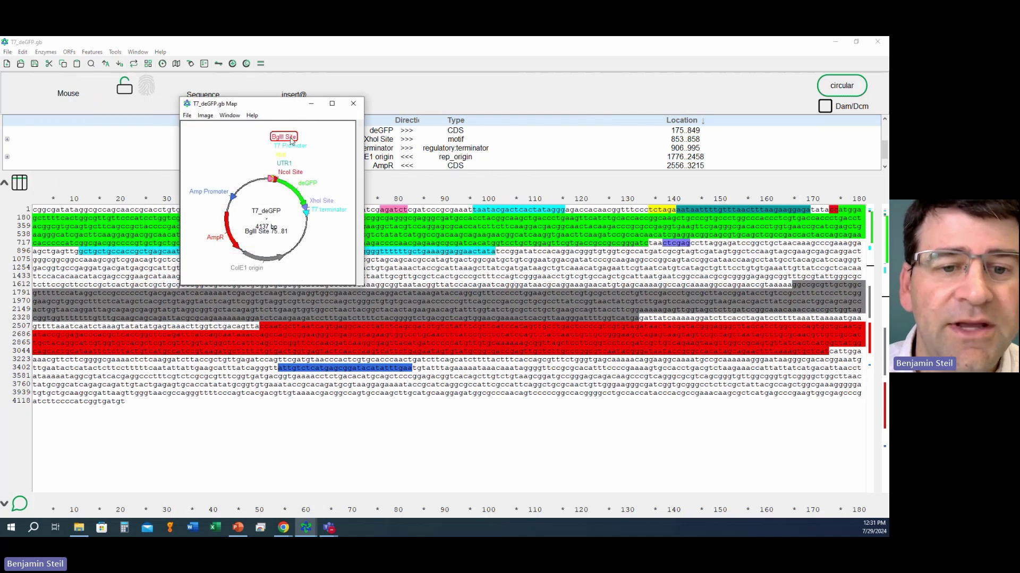
{"action": "mouse_move", "coordinate": [297, 176]}
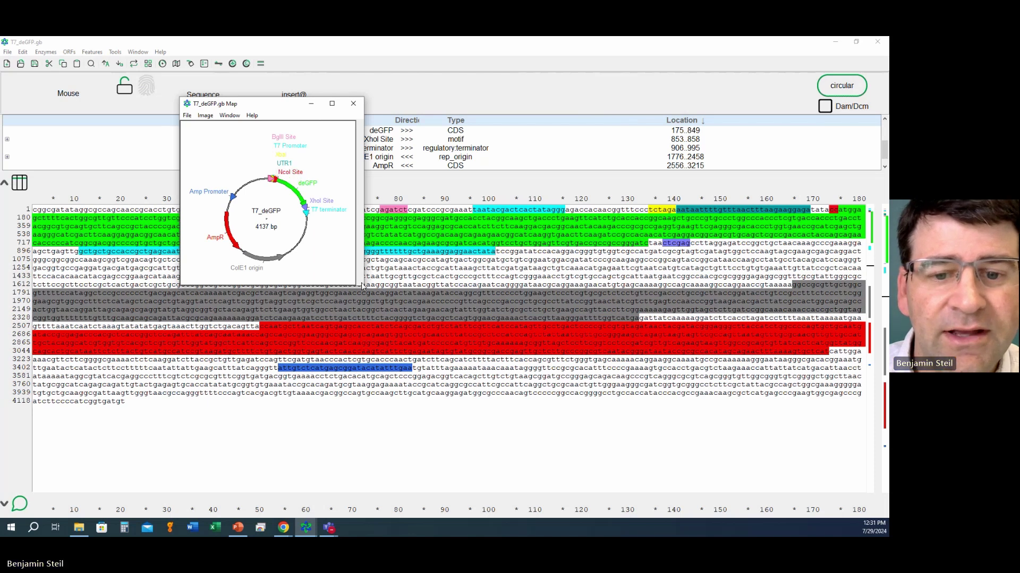
{"action": "left_click_drag", "start_coordinate": [356, 285], "coordinate": [556, 400]}
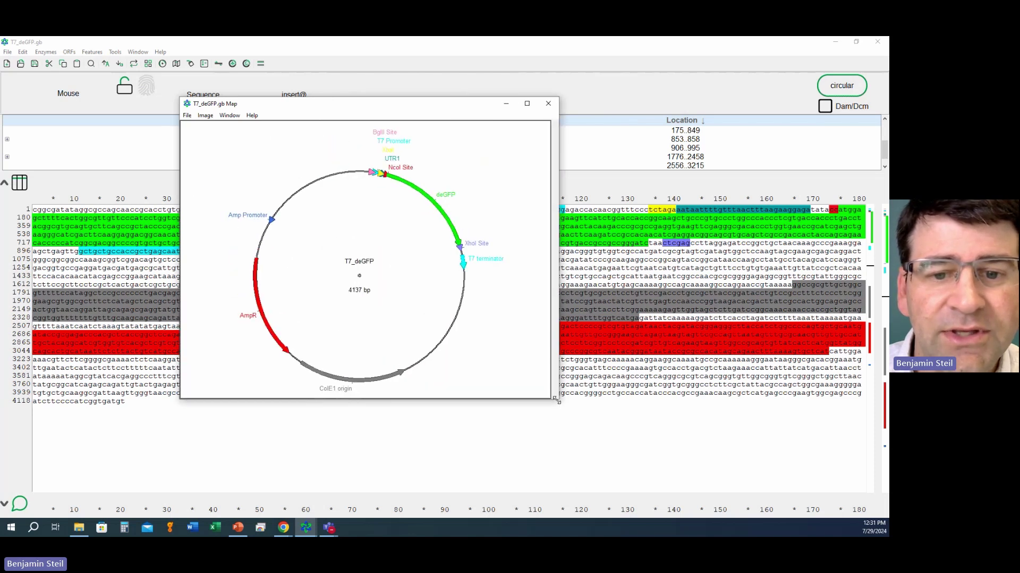
{"action": "left_click", "coordinate": [527, 103]}
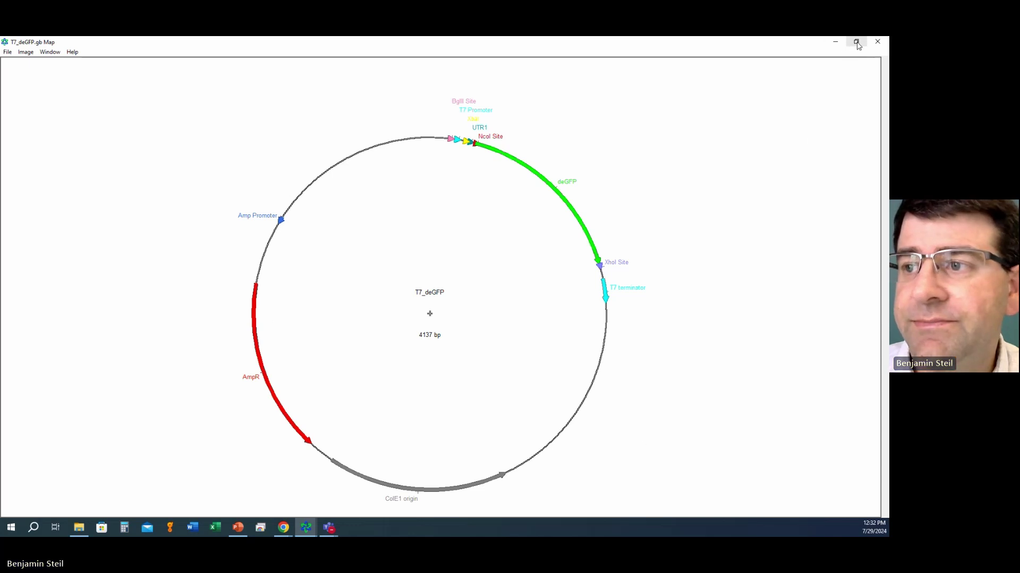
{"action": "left_click", "coordinate": [877, 42]}
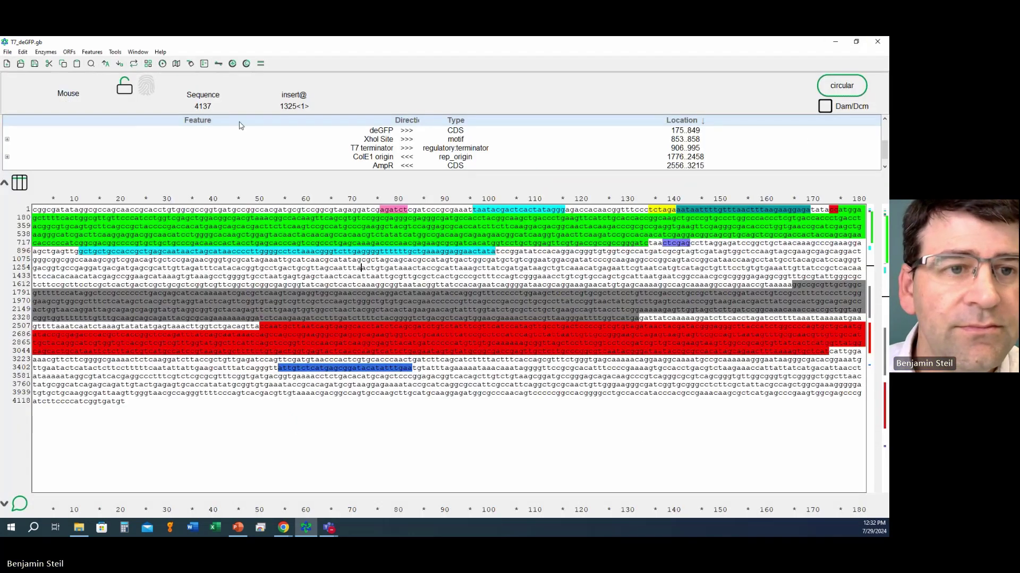
{"action": "left_click", "coordinate": [92, 52]}
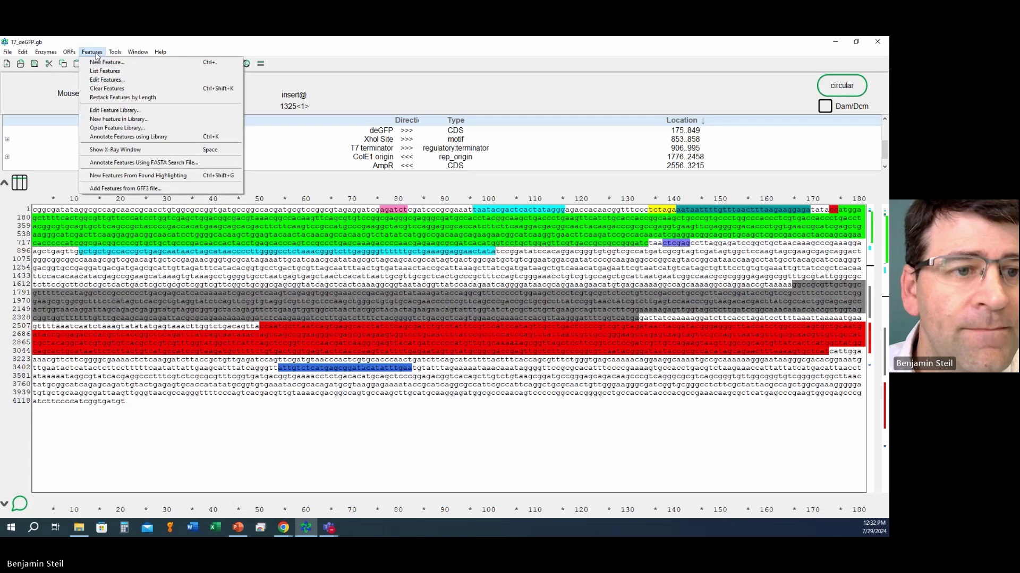
{"action": "mouse_move", "coordinate": [115, 53]}
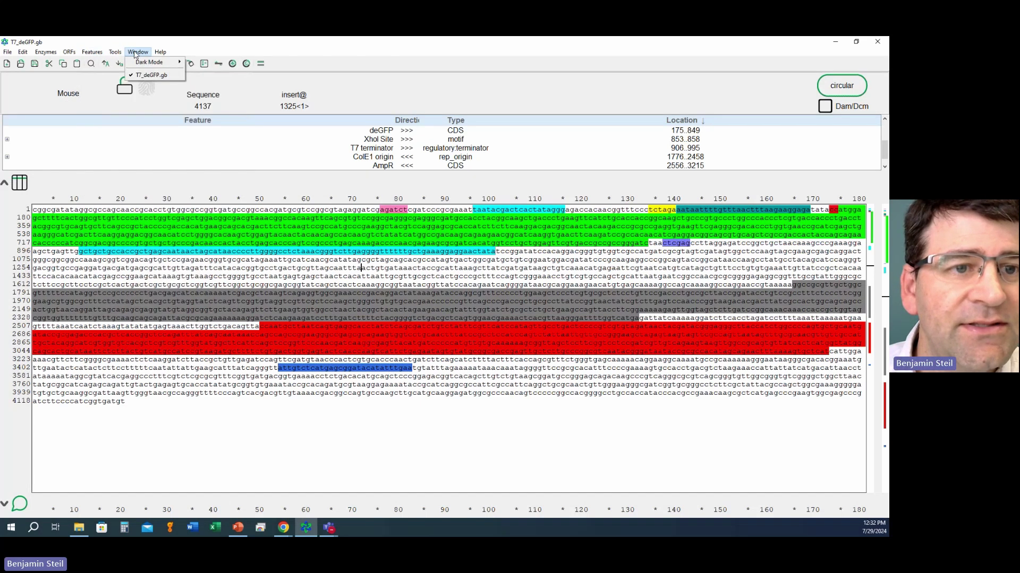
{"action": "mouse_move", "coordinate": [68, 55]}
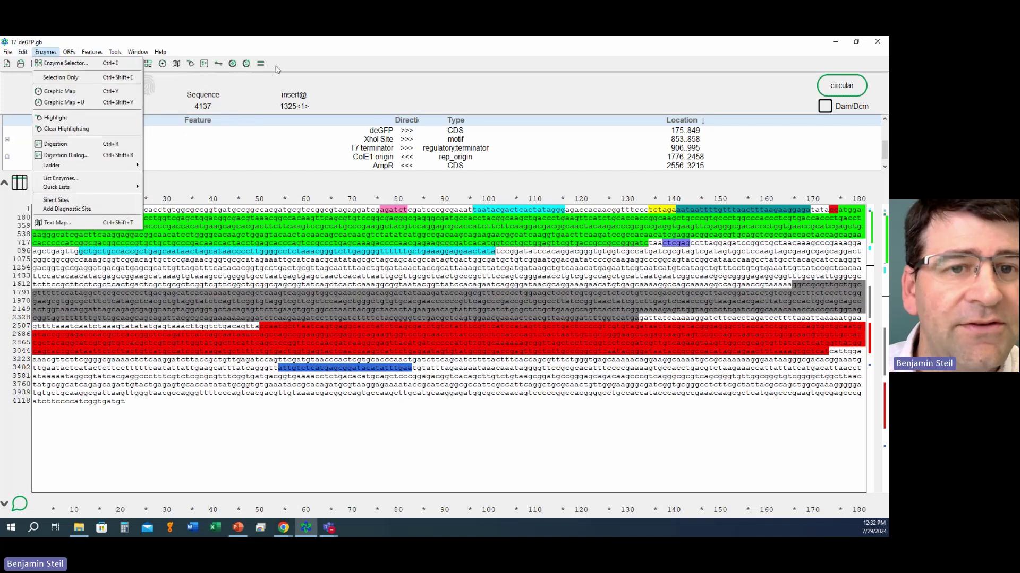
{"action": "left_click", "coordinate": [351, 70]}
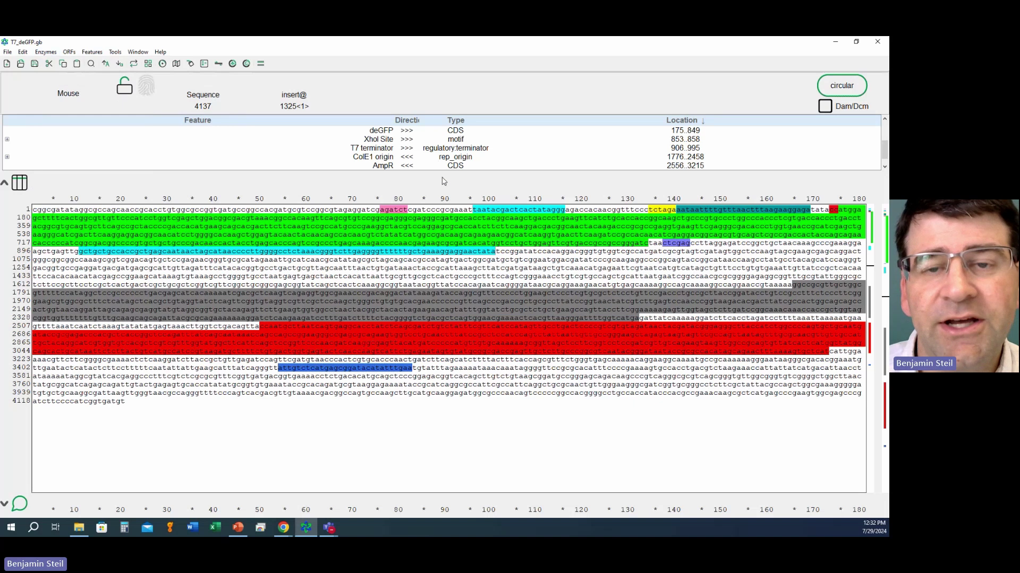